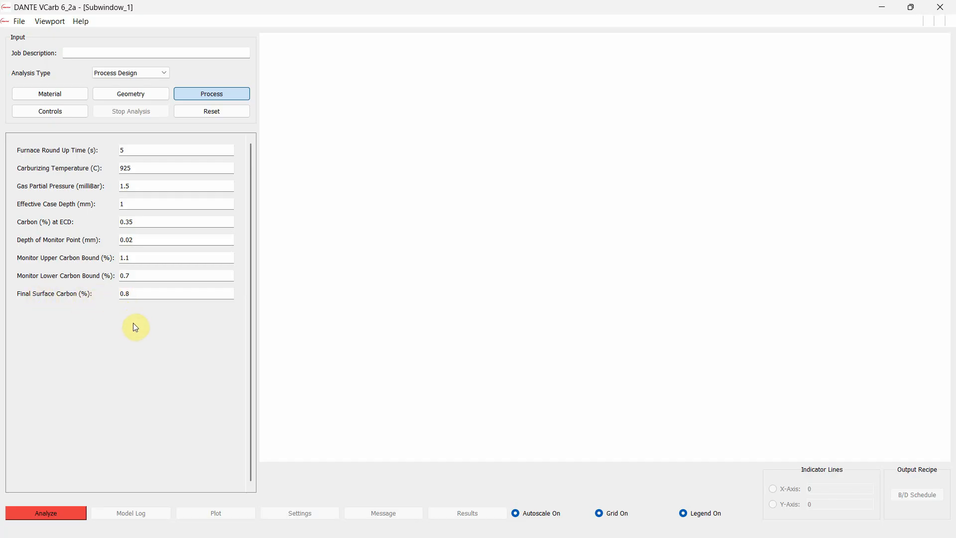
# Review the unit choices for temperature, time, pressure, length and flow rate in the analysis control settings
pyautogui.click(150, 294)
pyautogui.click(62, 113)
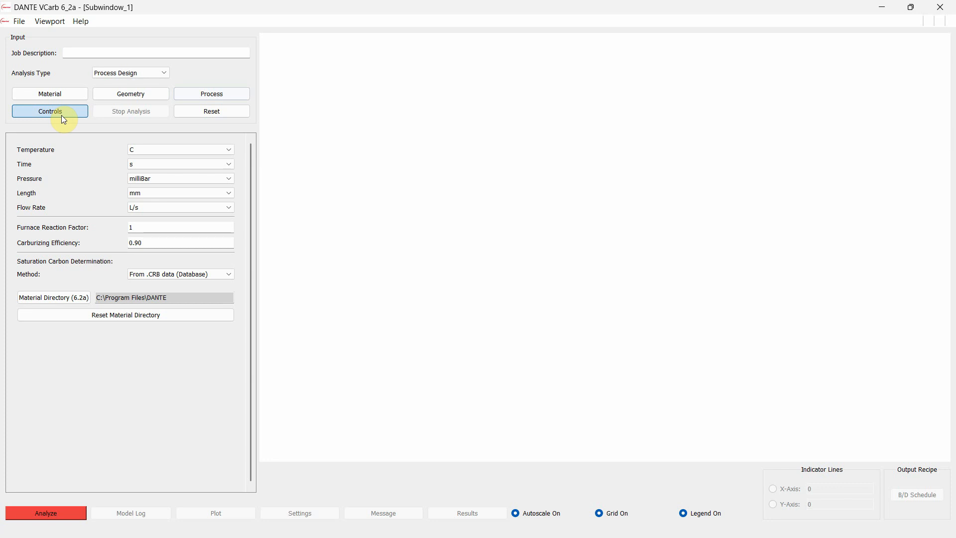
pyautogui.click(188, 145)
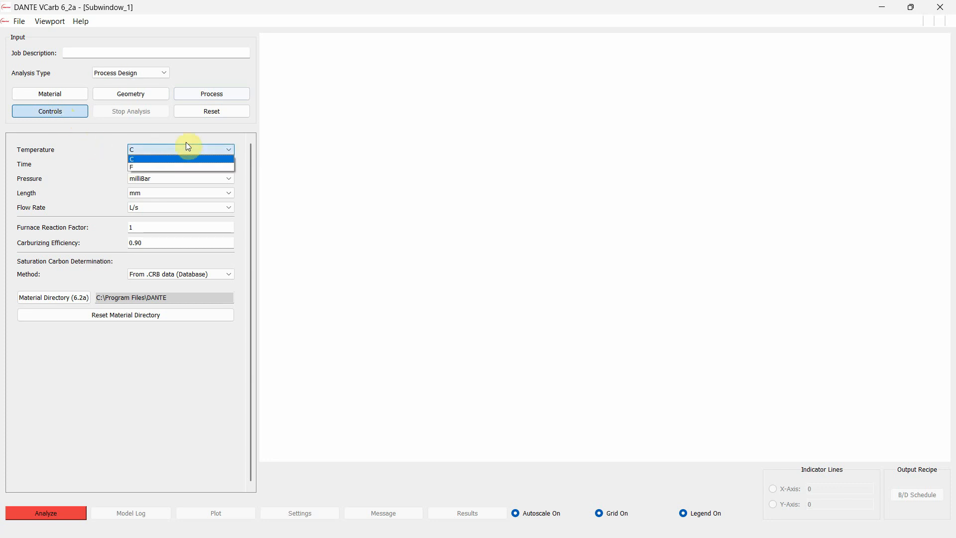
pyautogui.click(102, 143)
pyautogui.click(131, 164)
pyautogui.click(102, 168)
pyautogui.click(128, 180)
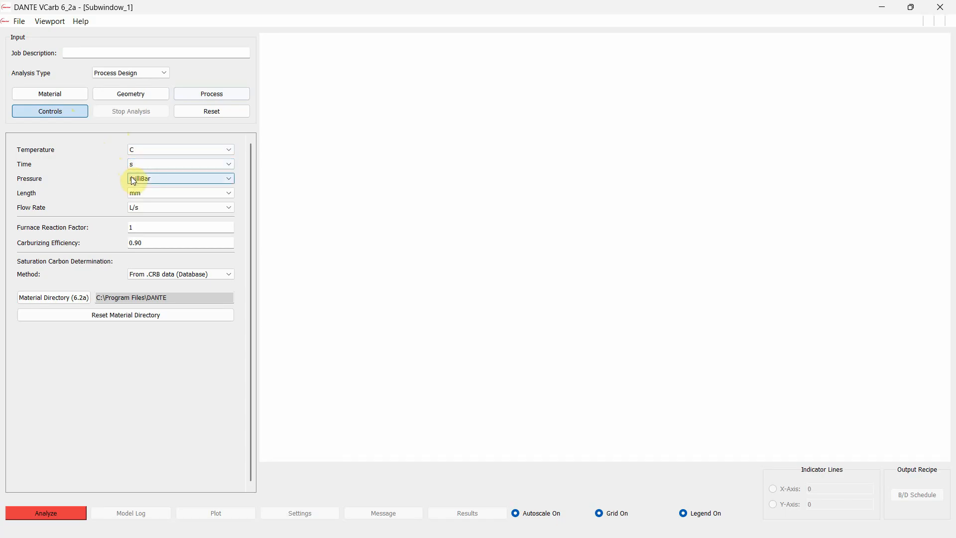
pyautogui.click(110, 179)
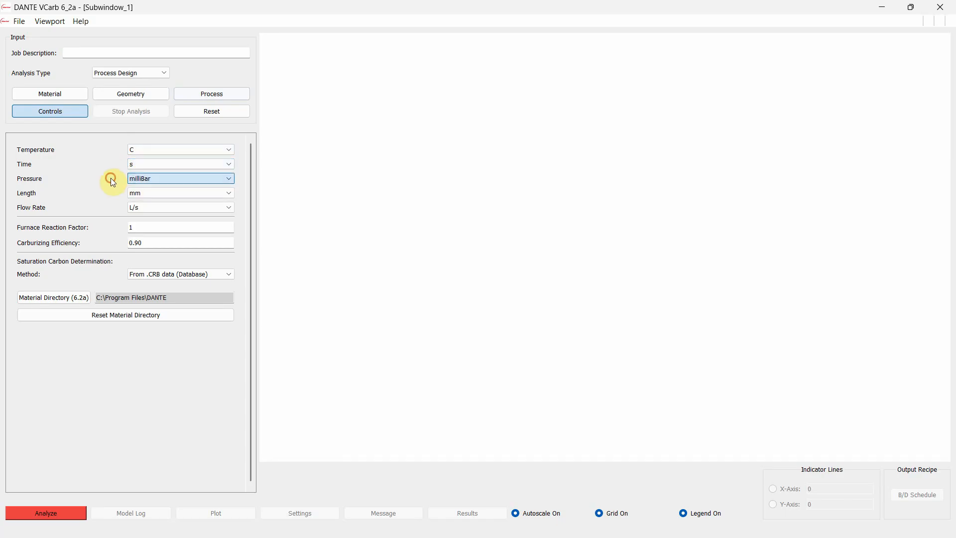
pyautogui.click(124, 193)
pyautogui.click(99, 197)
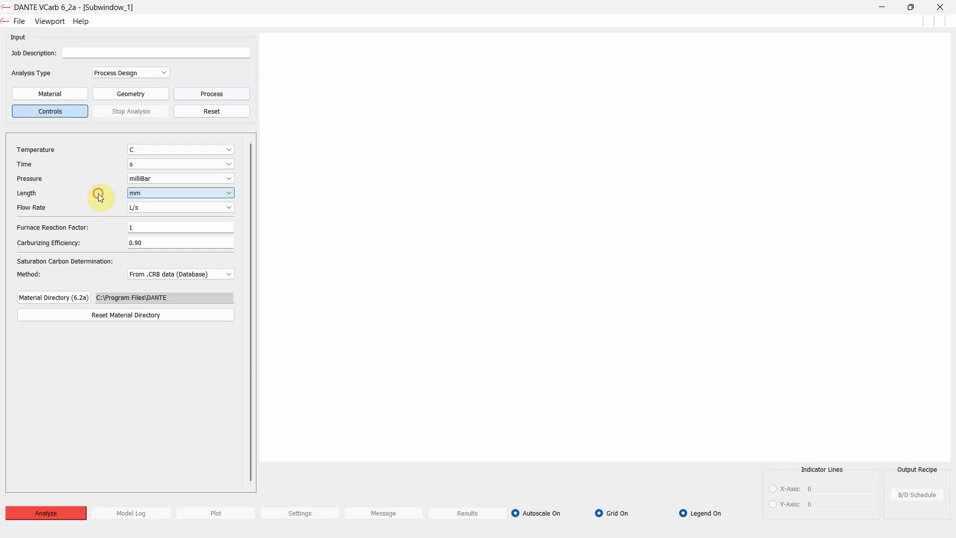
pyautogui.click(134, 210)
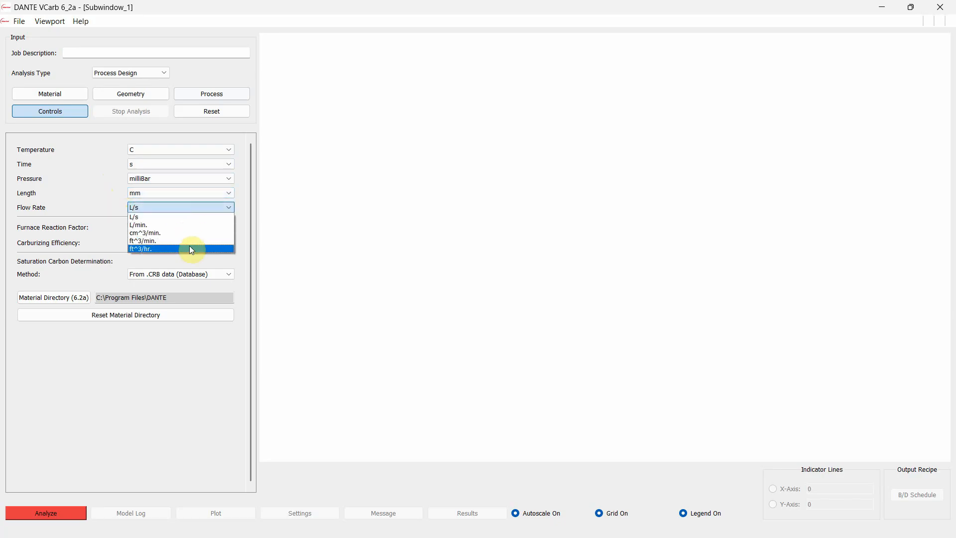
pyautogui.click(91, 187)
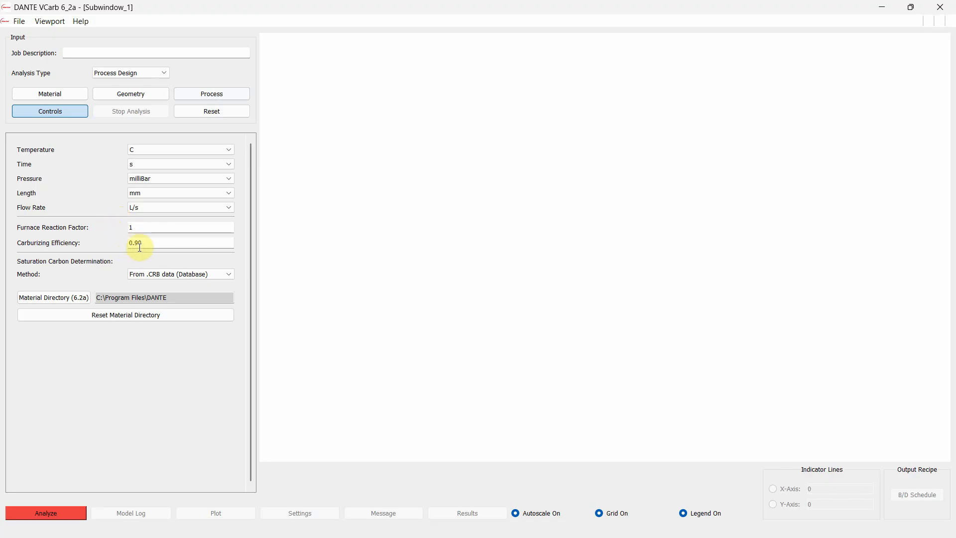
# Preview the user-defined data method for saturation carbon determination, and return to From .CRB data (Database)
pyautogui.click(217, 276)
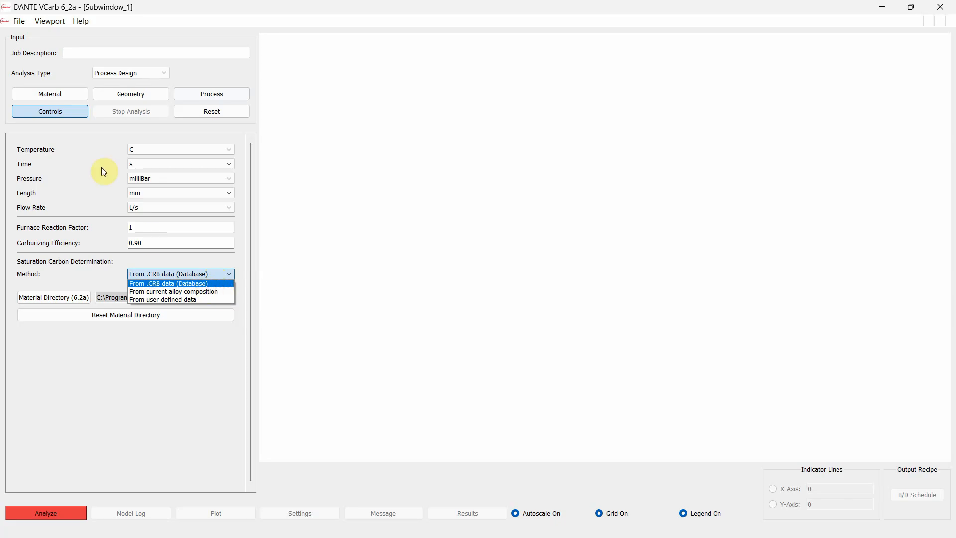
pyautogui.click(207, 299)
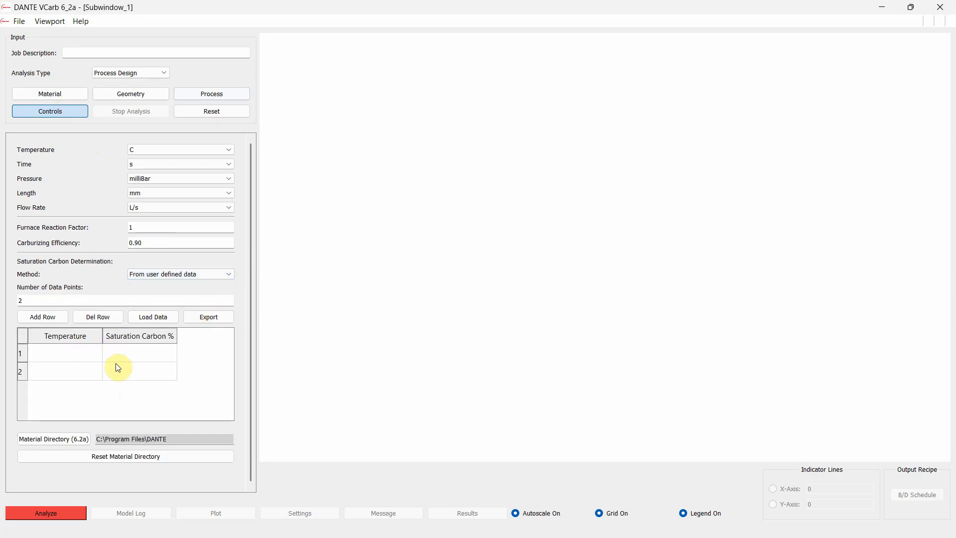
pyautogui.click(190, 274)
pyautogui.click(189, 284)
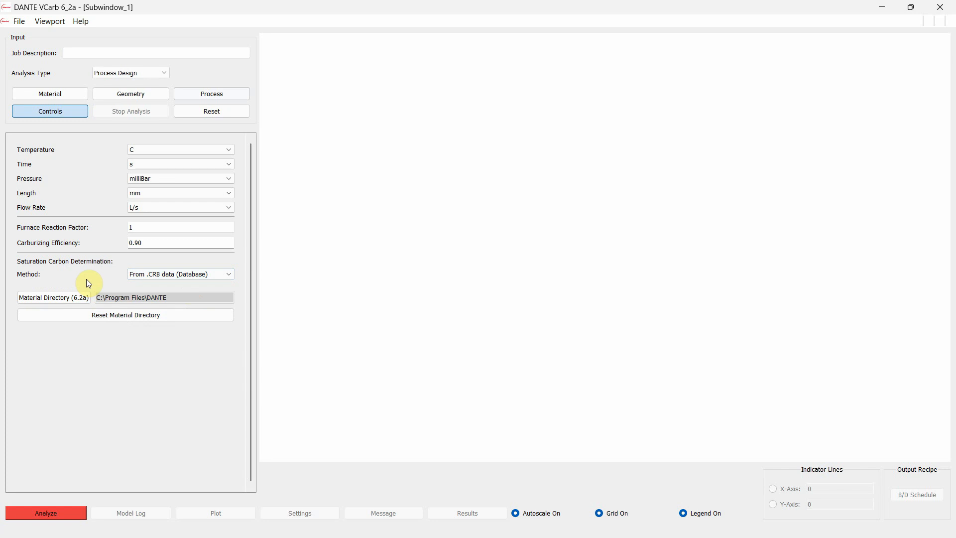
# Run the process design analysis, saving its input file as 5120_1mm in the C:\temp folder
pyautogui.click(71, 511)
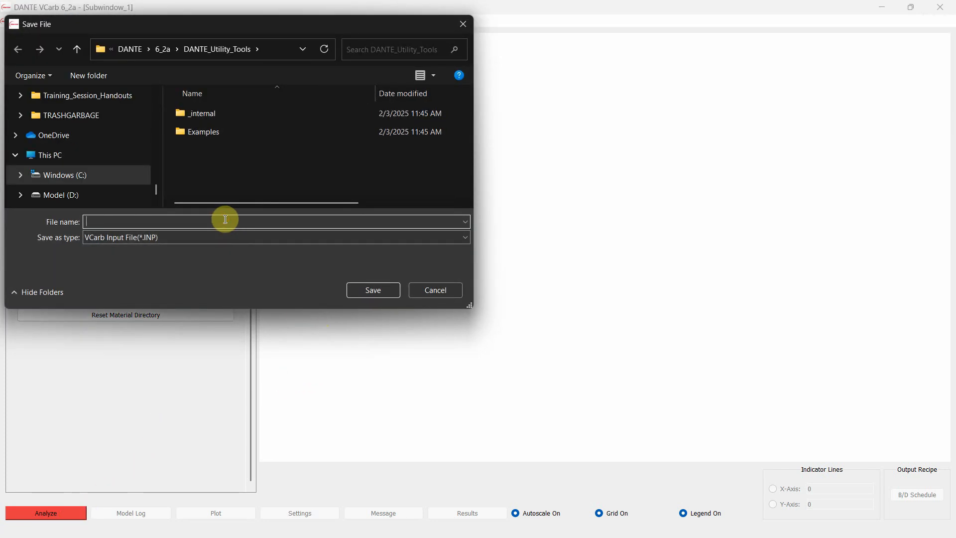
pyautogui.write('5120_1mm')
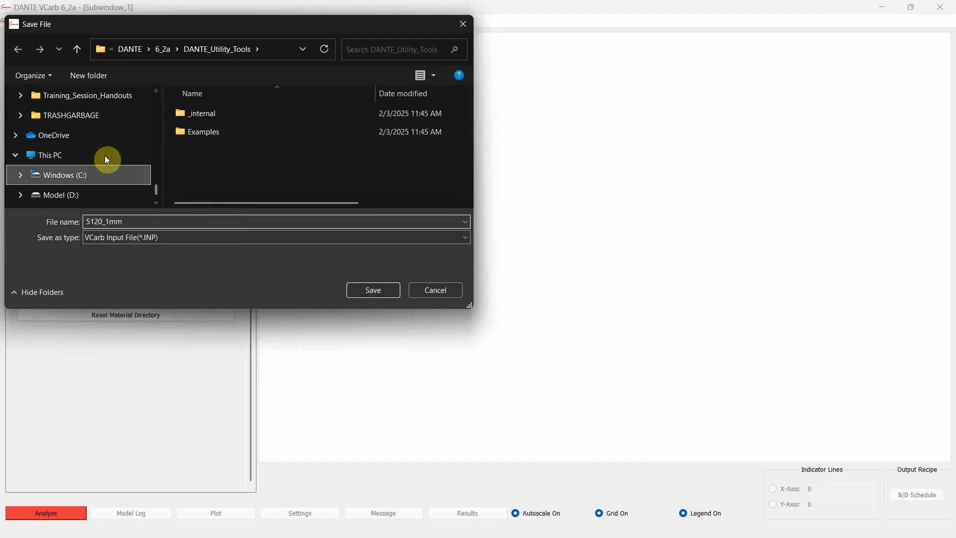
pyautogui.click(107, 174)
pyautogui.scroll(-5, 233, 181)
pyautogui.doubleClick(223, 175)
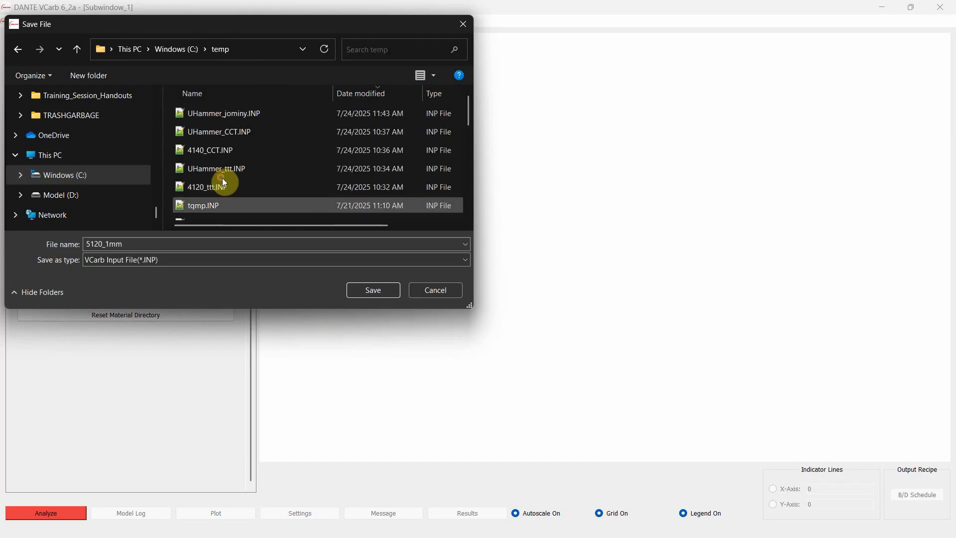
pyautogui.click(378, 289)
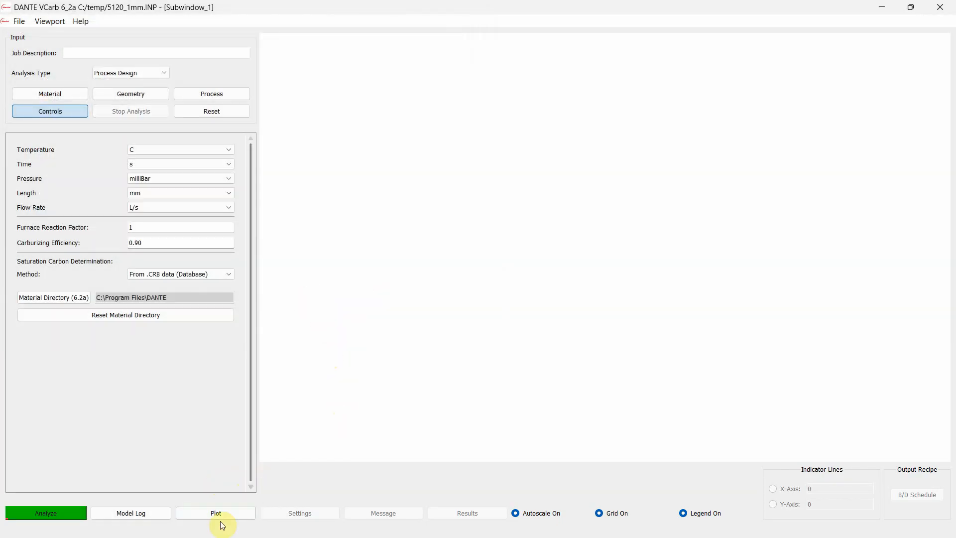
# Plot carbon against depth for the finished analysis with all boost and diffuse steps included
pyautogui.click(200, 510)
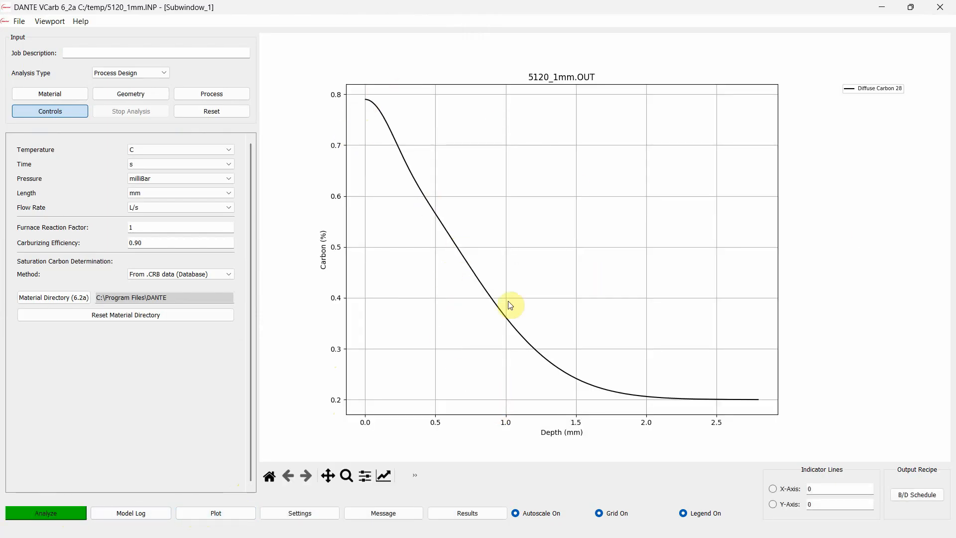
pyautogui.click(300, 513)
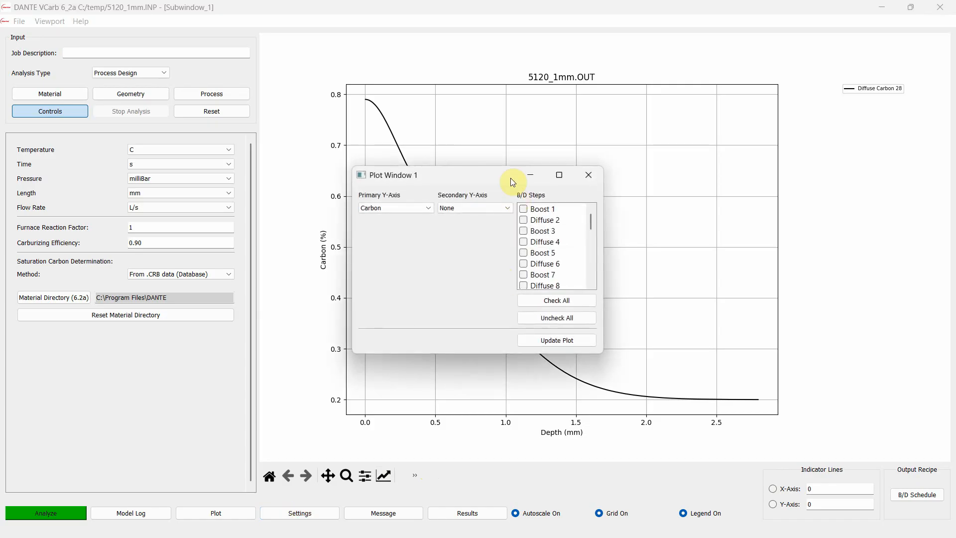
pyautogui.moveTo(509, 177); pyautogui.dragTo(351, 169)
pyautogui.click(396, 287)
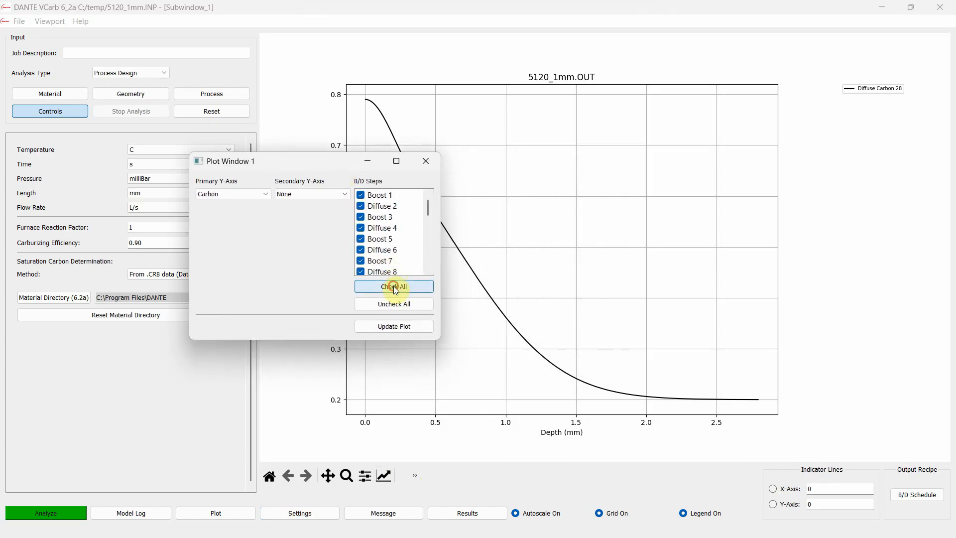
pyautogui.click(404, 326)
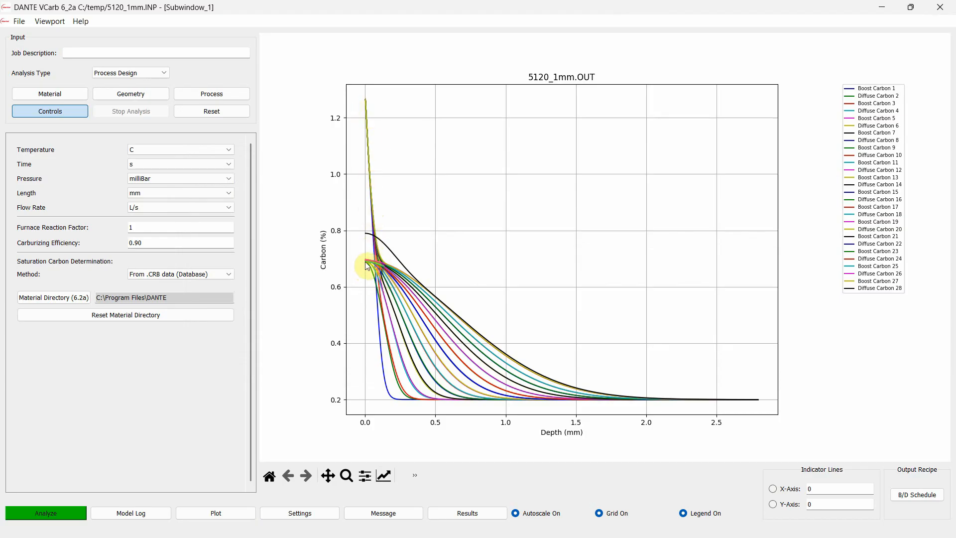
# Probe the boost and diffuse carbon curves near the monitor point depth and compare them with the process carbon bounds
pyautogui.click(369, 148)
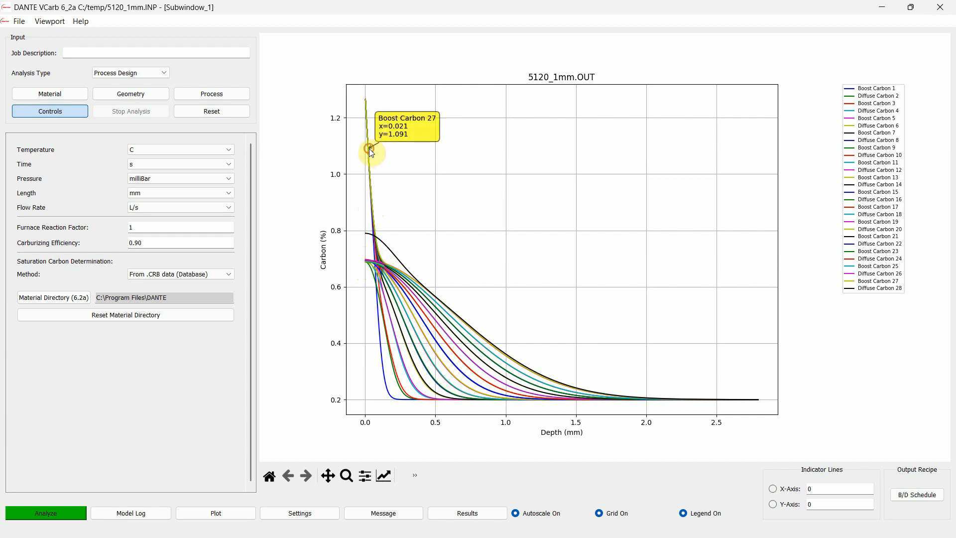
pyautogui.click(243, 97)
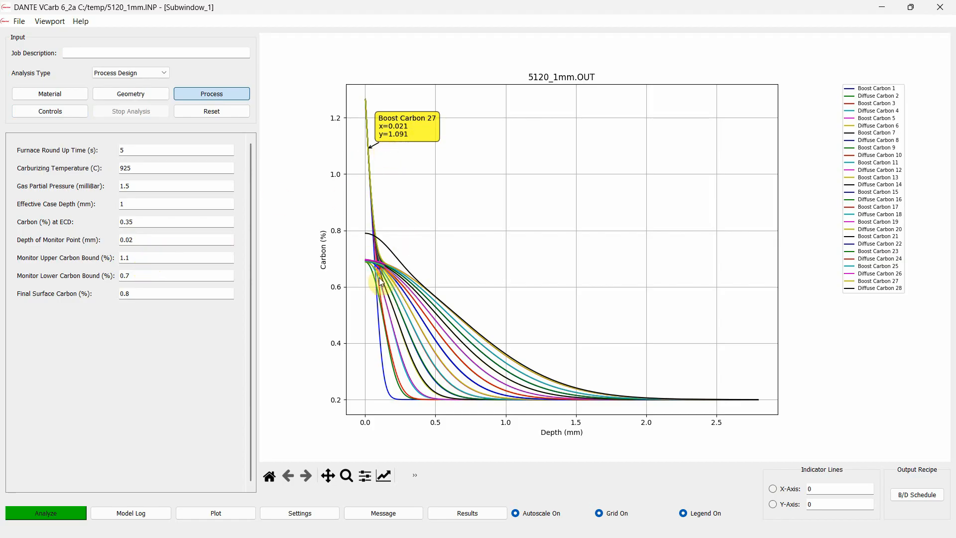
pyautogui.click(374, 261)
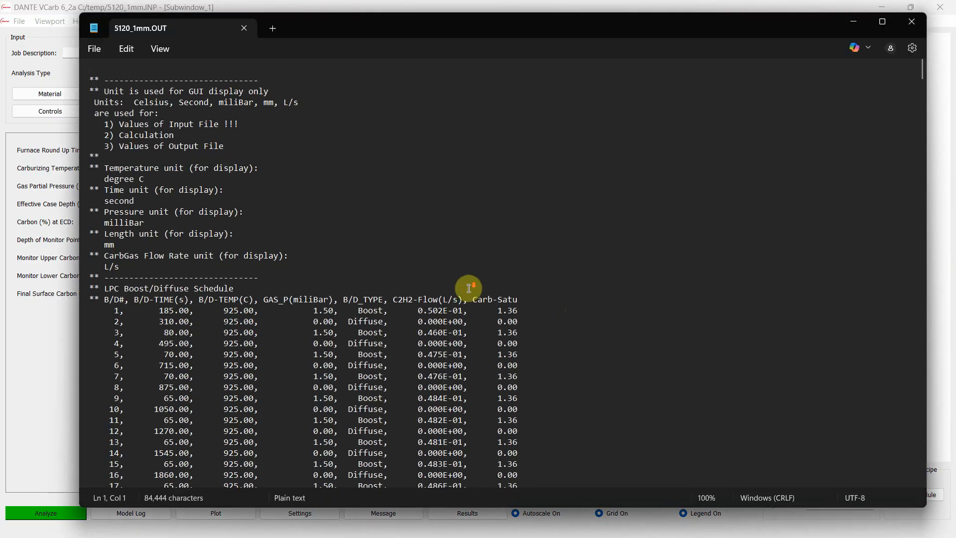
# Examine the boost/diffuse schedule, total furnace, boost and diffuse times and R value in 5120_1mm.OUT, and close the file
pyautogui.scroll(-5, 465, 283)
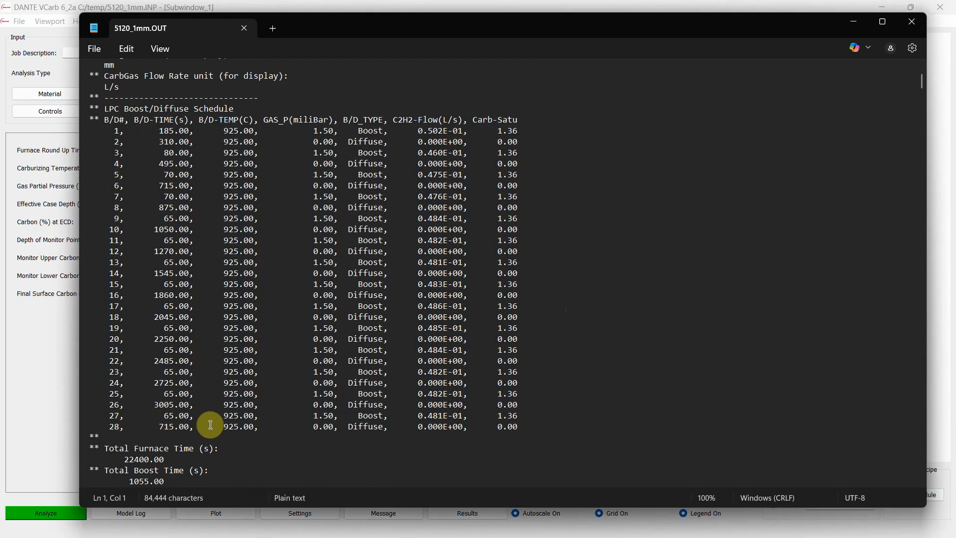
pyautogui.scroll(-1, 376, 396)
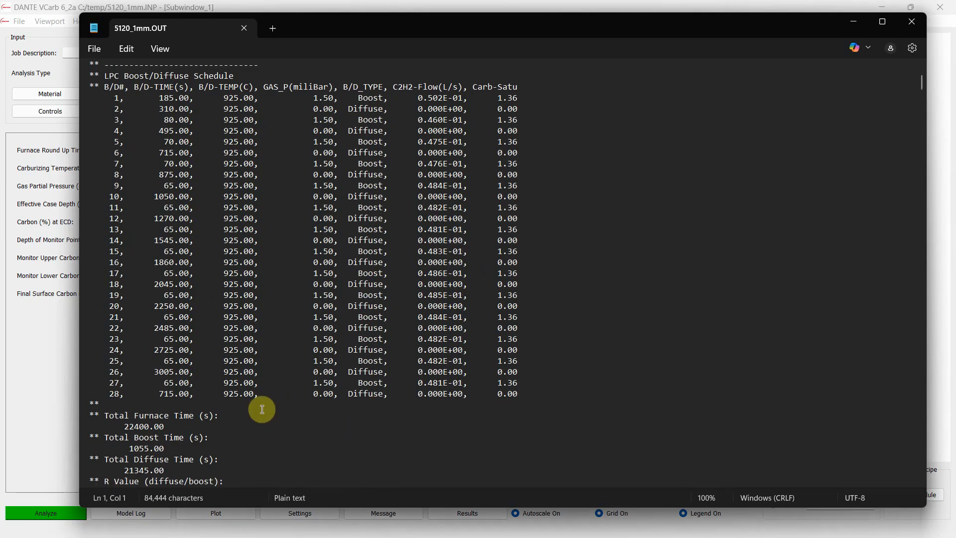
pyautogui.click(135, 427)
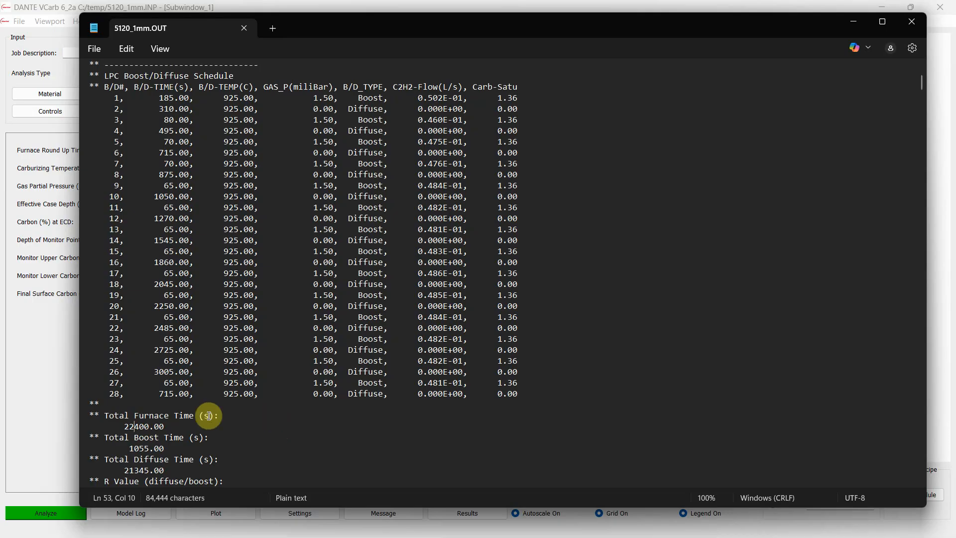
pyautogui.scroll(-1, 142, 418)
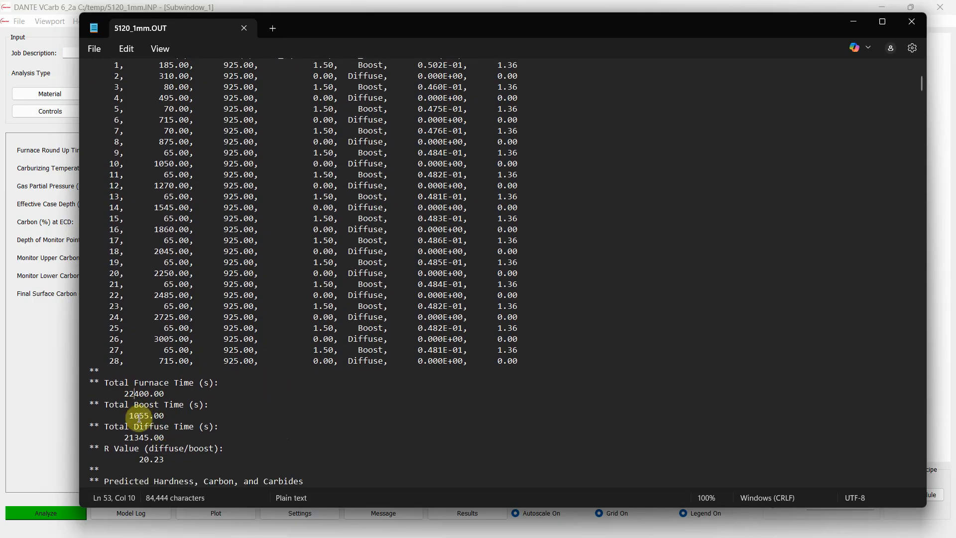
pyautogui.scroll(-1, 224, 431)
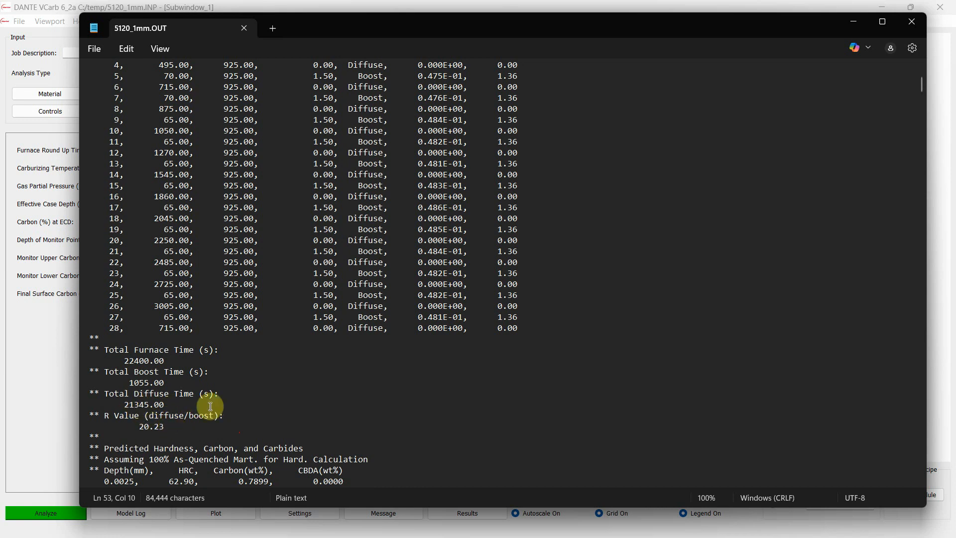
pyautogui.scroll(2, 278, 378)
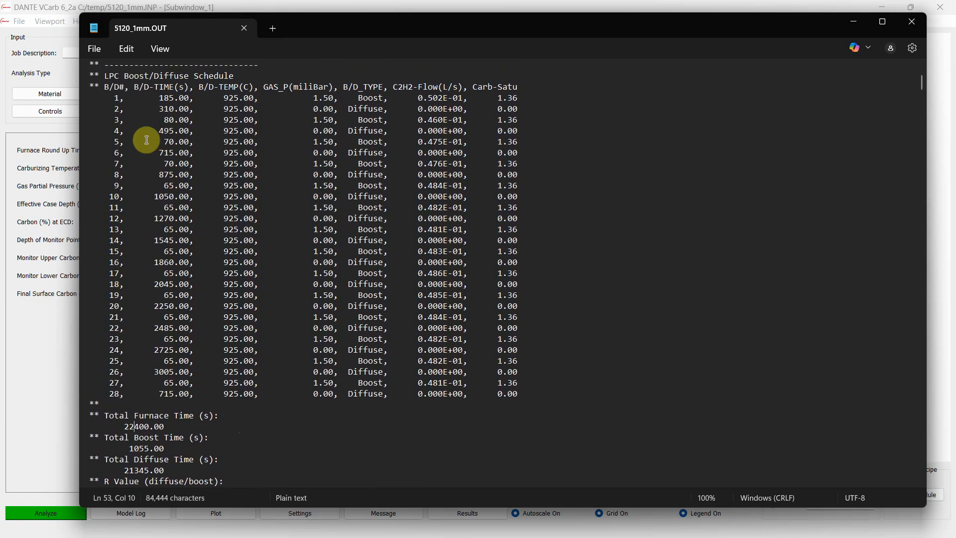
pyautogui.click(918, 17)
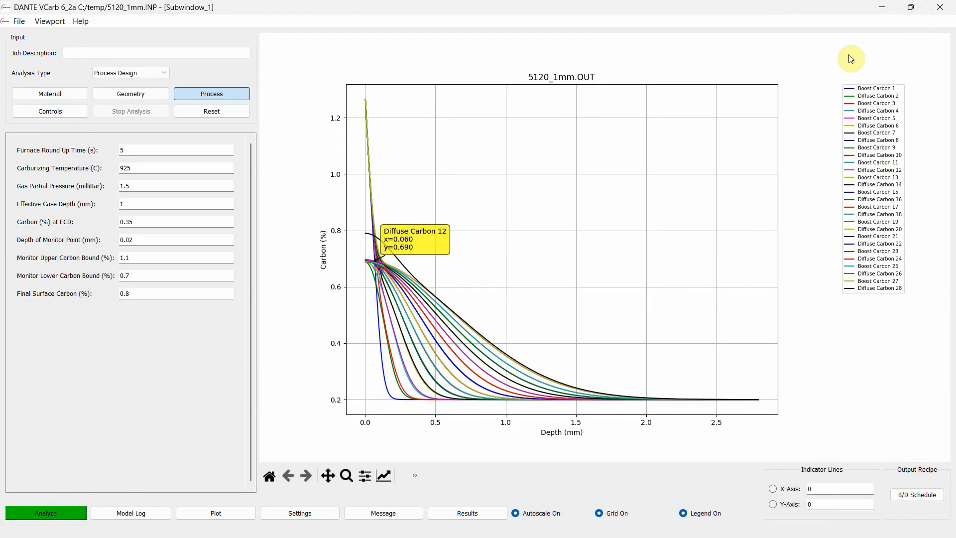
# Plot only the Diffuse 28 step with Alloy Precipitate on the secondary Y-axis, and check the precipitate value near the surface
pyautogui.click(297, 513)
pyautogui.scroll(-7, 397, 232)
pyautogui.click(394, 302)
pyautogui.click(361, 261)
pyautogui.click(297, 194)
pyautogui.click(302, 220)
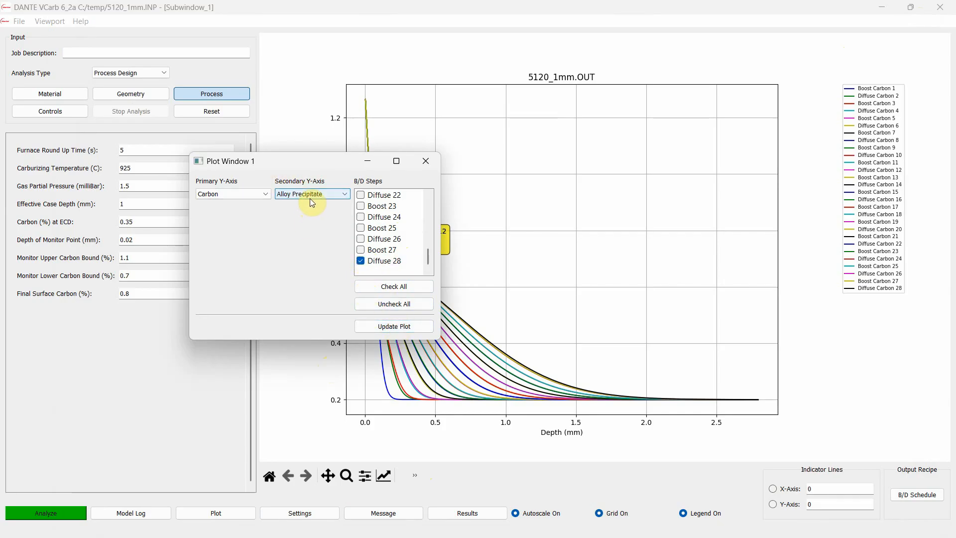
pyautogui.click(310, 197)
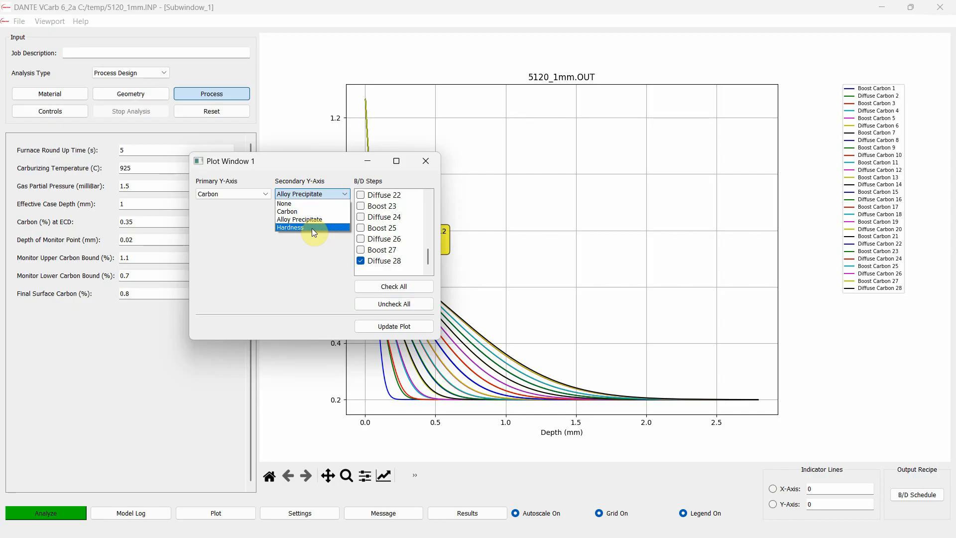
pyautogui.click(315, 222)
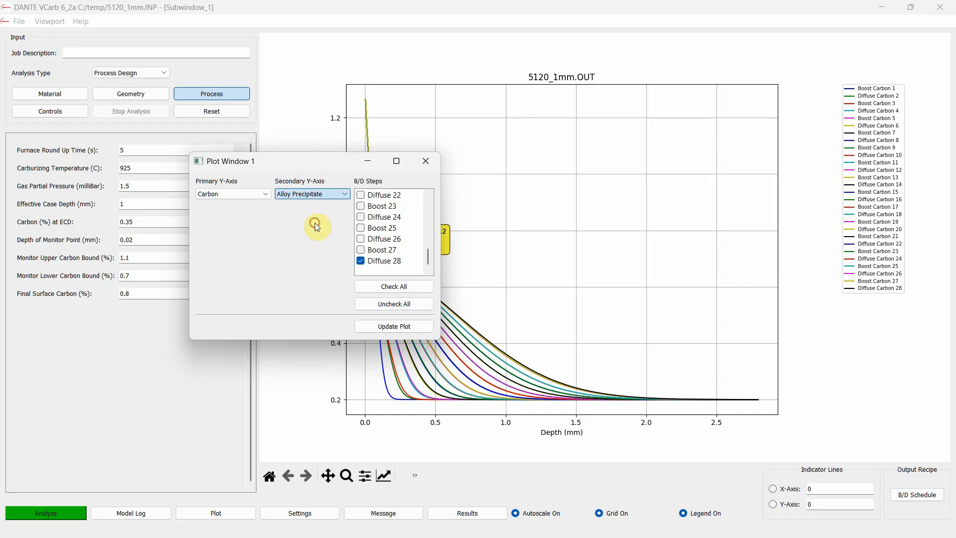
pyautogui.click(407, 325)
pyautogui.moveTo(368, 251)
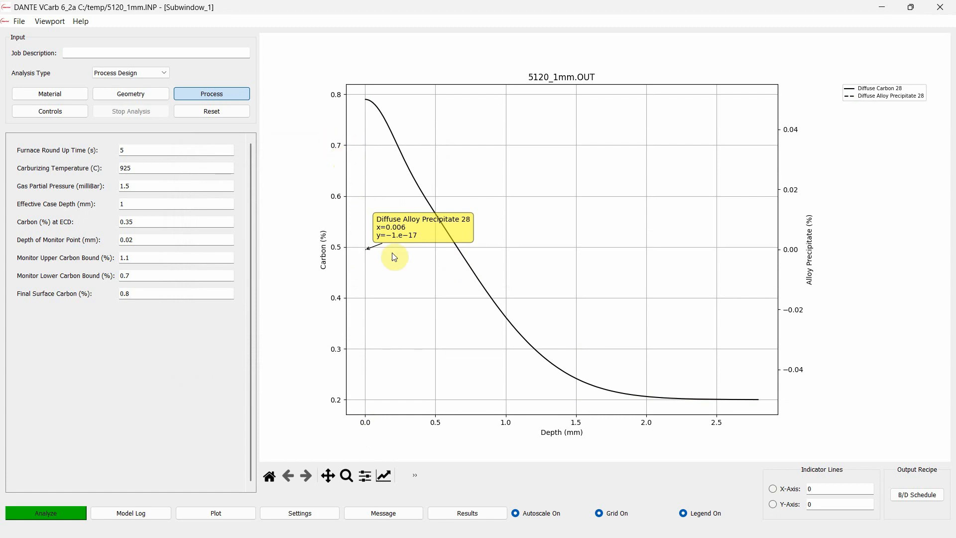
# Plot Hardness on the secondary Y-axis, and label the surface points of the carbon and hardness curves without overlapping labels
pyautogui.click(305, 513)
pyautogui.click(312, 195)
pyautogui.click(311, 227)
pyautogui.click(393, 327)
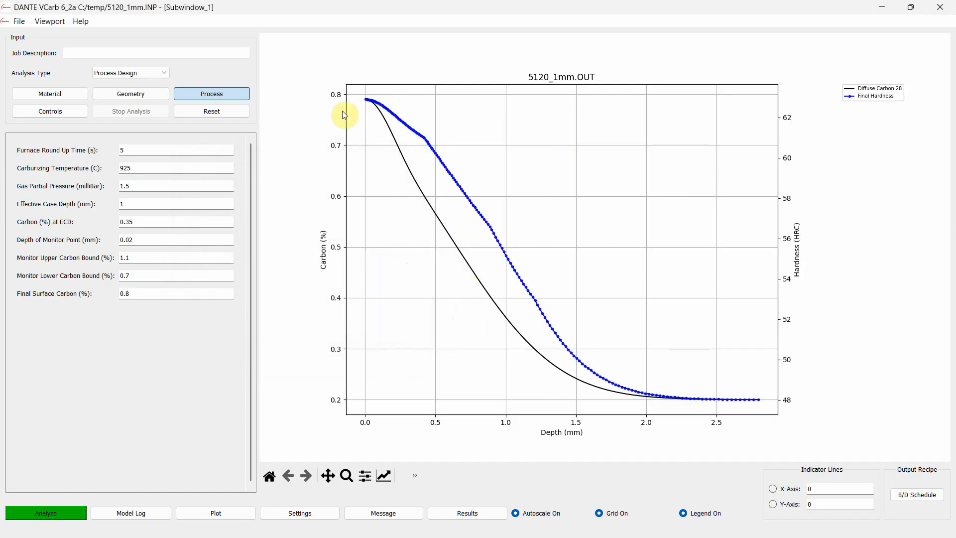
pyautogui.click(366, 97)
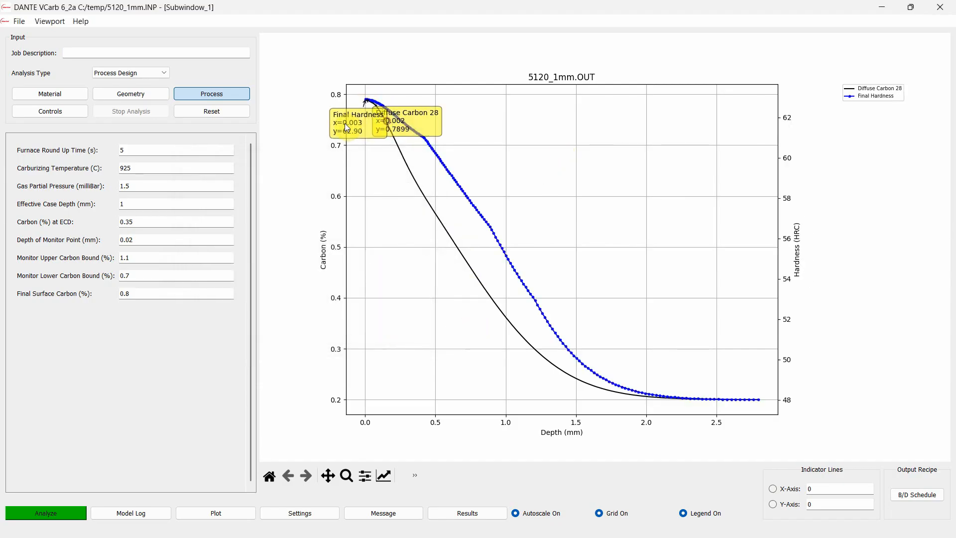
pyautogui.moveTo(347, 127); pyautogui.dragTo(334, 118)
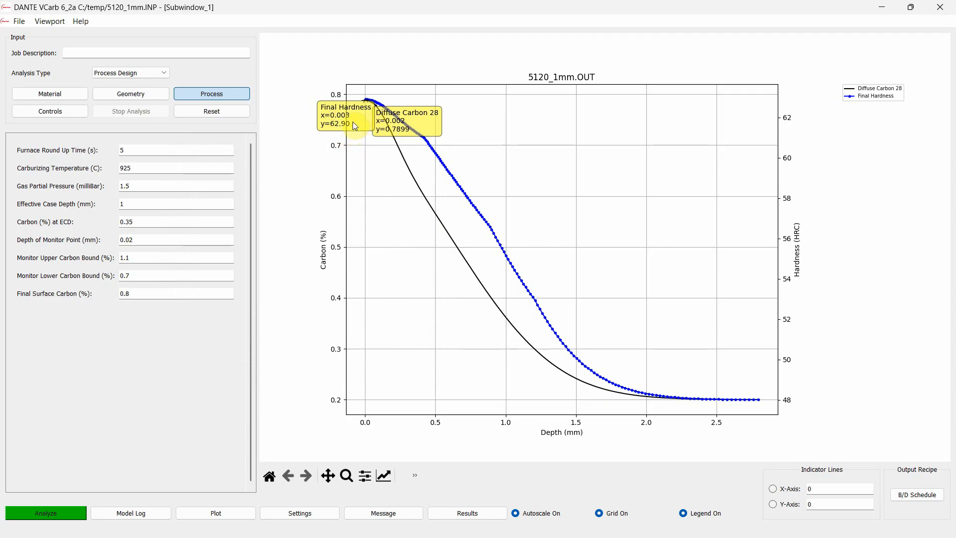
# Clear the surface point labels, probe the Diffuse Carbon 28 curve near 1 mm depth, and remove that label too
pyautogui.rightClick(353, 122)
pyautogui.rightClick(382, 127)
pyautogui.rightClick(386, 131)
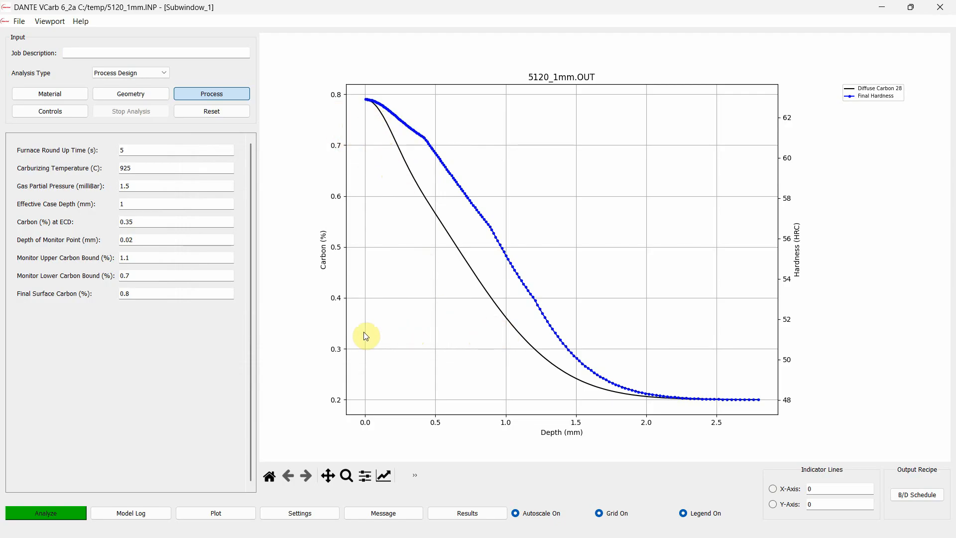
pyautogui.click(506, 319)
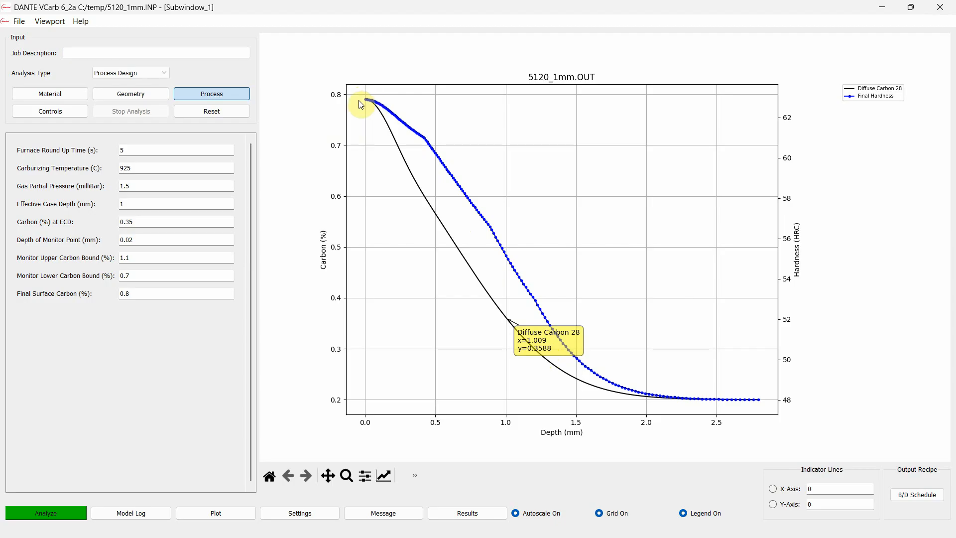
pyautogui.click(526, 439)
pyautogui.click(544, 349)
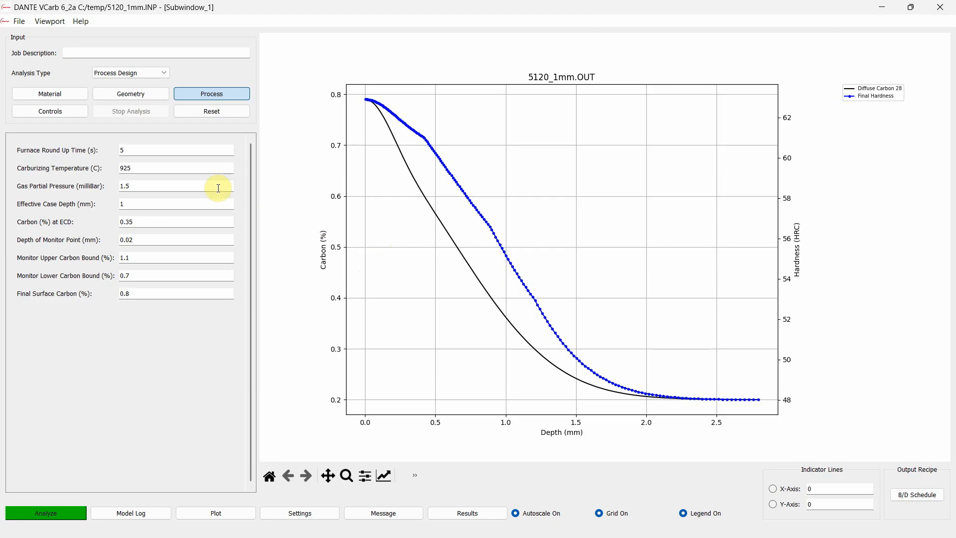
# Set the secondary Y-axis to None and update the plot so it shows only carbon
pyautogui.click(296, 511)
pyautogui.click(314, 192)
pyautogui.click(311, 205)
pyautogui.click(384, 326)
# Set the carburizing temperature to 950 C and rerun the process design analysis, replacing the existing input file
pyautogui.click(131, 171)
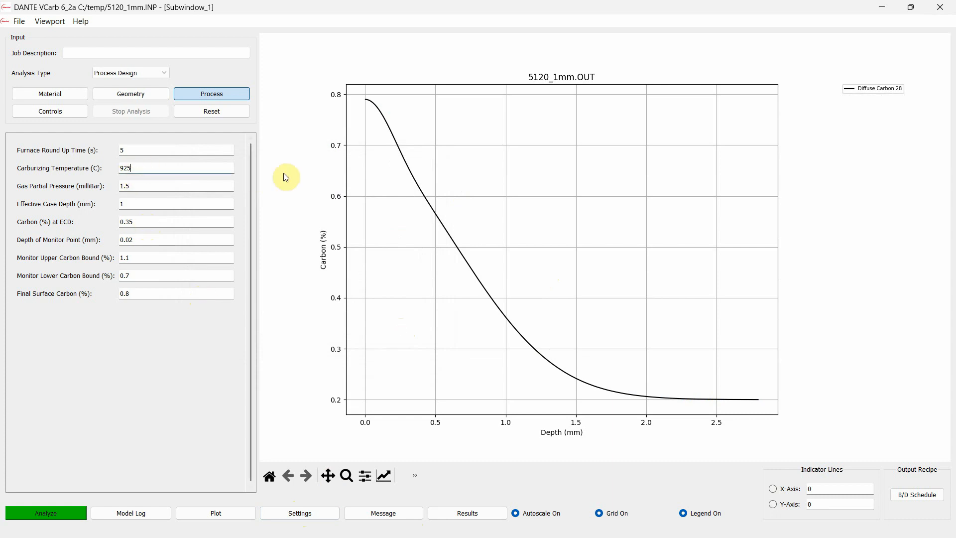
pyautogui.press('BackSpace')
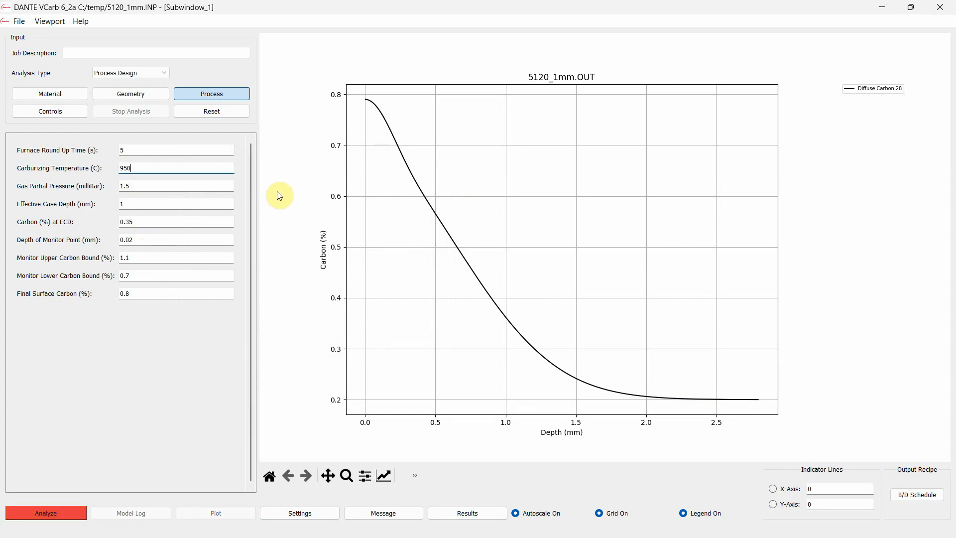
pyautogui.click(46, 512)
pyautogui.click(486, 293)
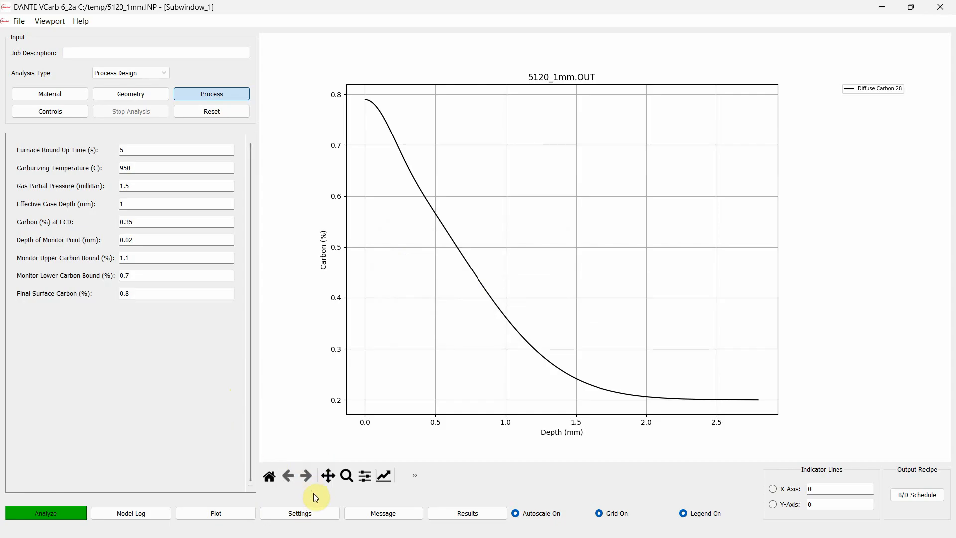
# Plot the new final diffuse carbon curve and probe it near the 1 mm case depth
pyautogui.click(223, 514)
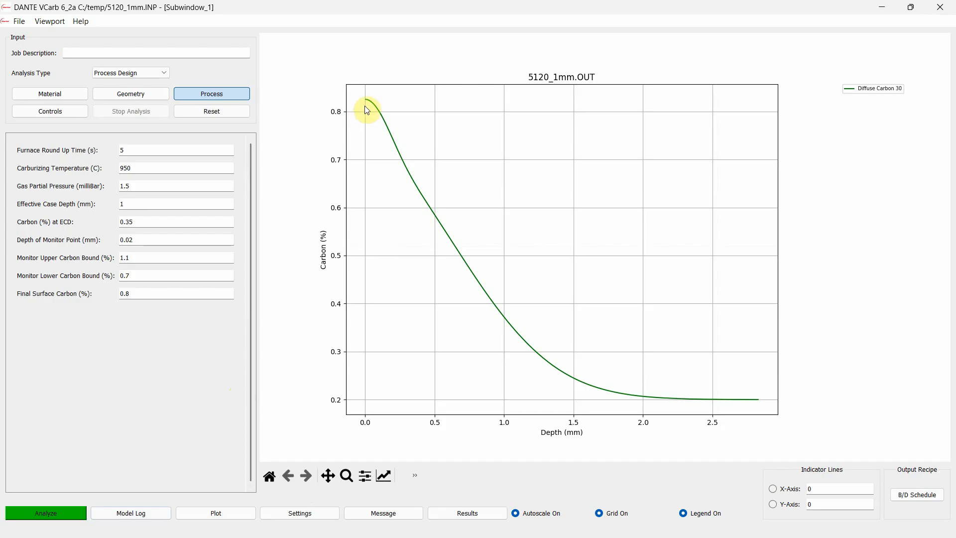
pyautogui.click(505, 318)
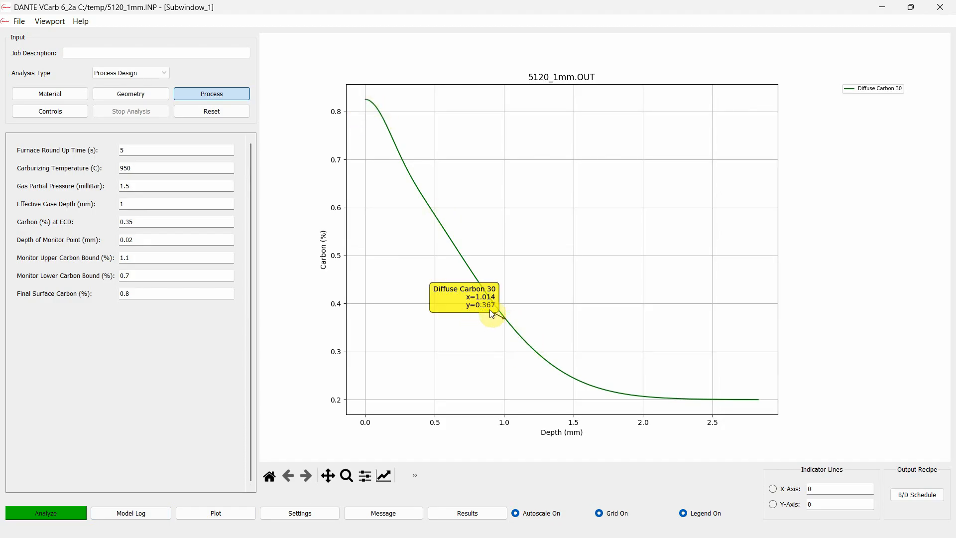
pyautogui.click(511, 334)
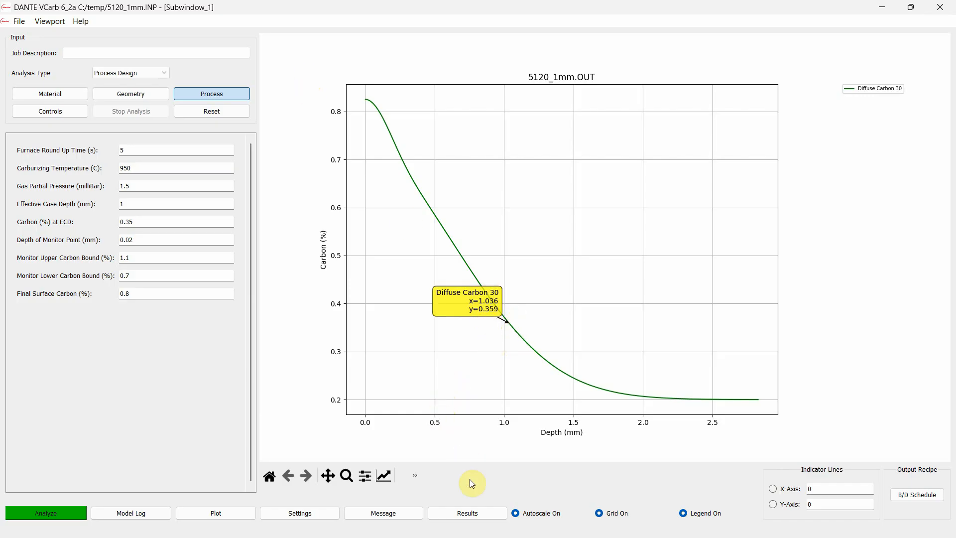
# Examine the 950 C boost/diffuse step times, especially boost 23 and diffuse 30, in 5120_1mm.OUT, and close the file
pyautogui.click(450, 515)
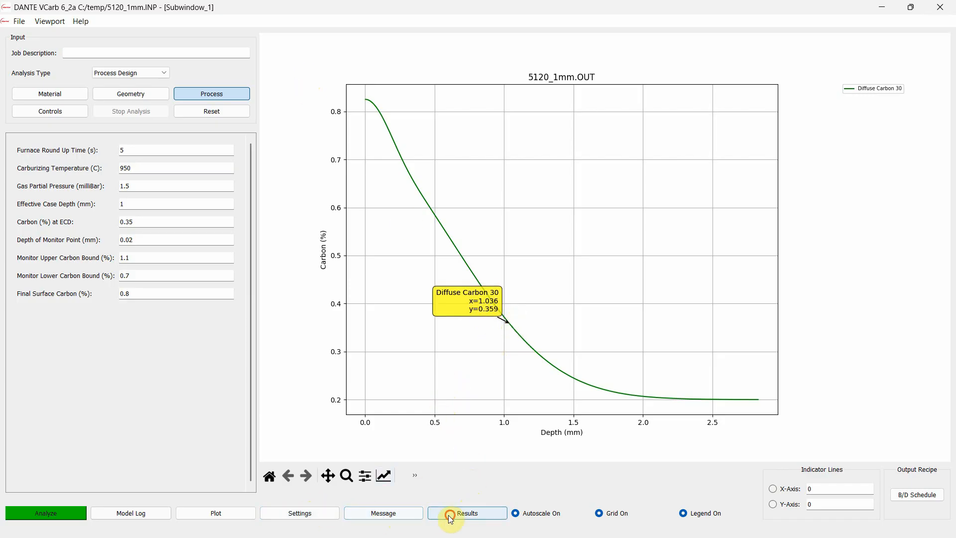
pyautogui.scroll(-9, 448, 299)
pyautogui.scroll(-1, 390, 243)
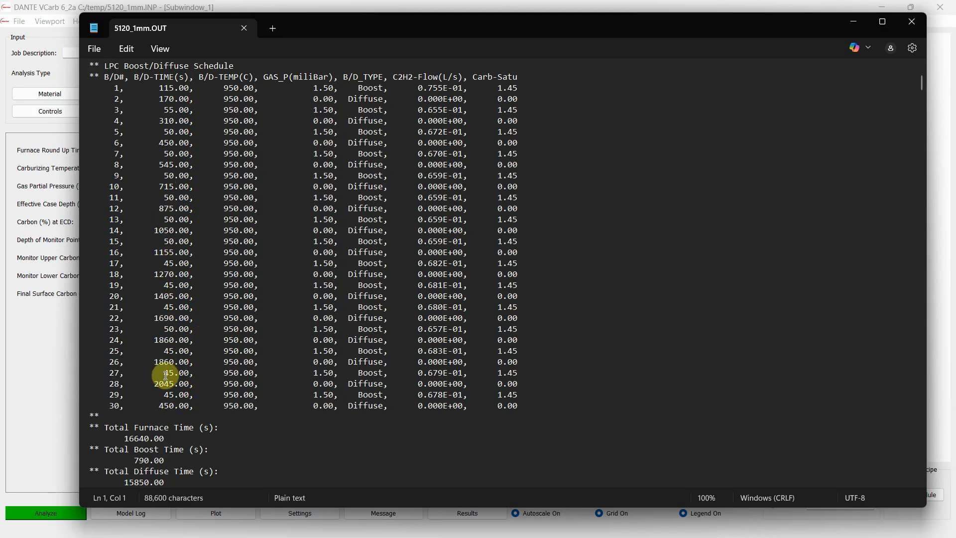
pyautogui.moveTo(158, 285); pyautogui.dragTo(190, 329)
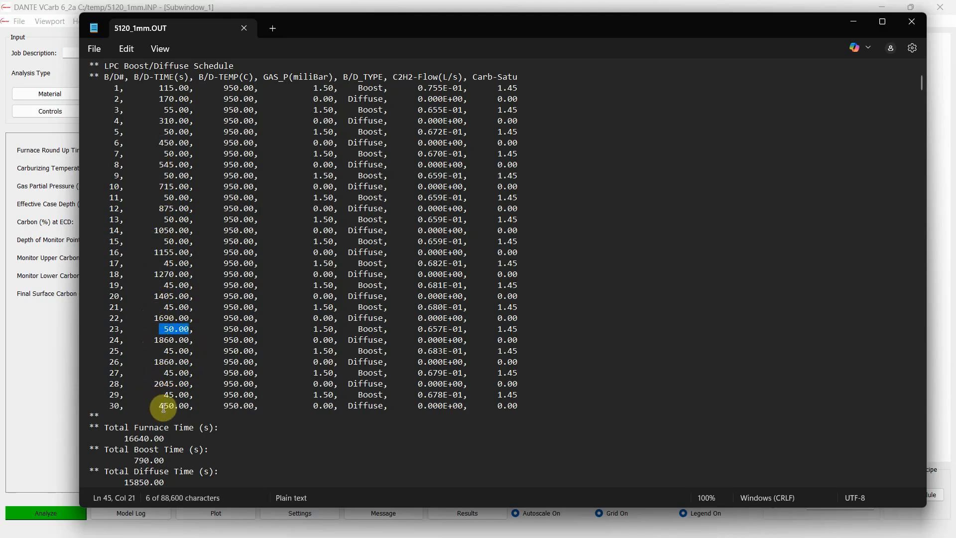
pyautogui.moveTo(164, 405); pyautogui.dragTo(184, 406)
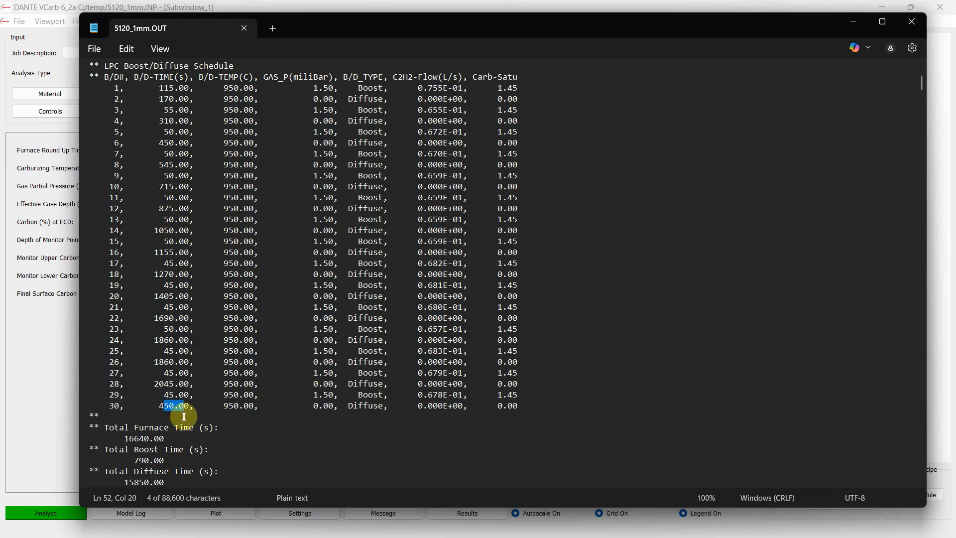
pyautogui.click(635, 263)
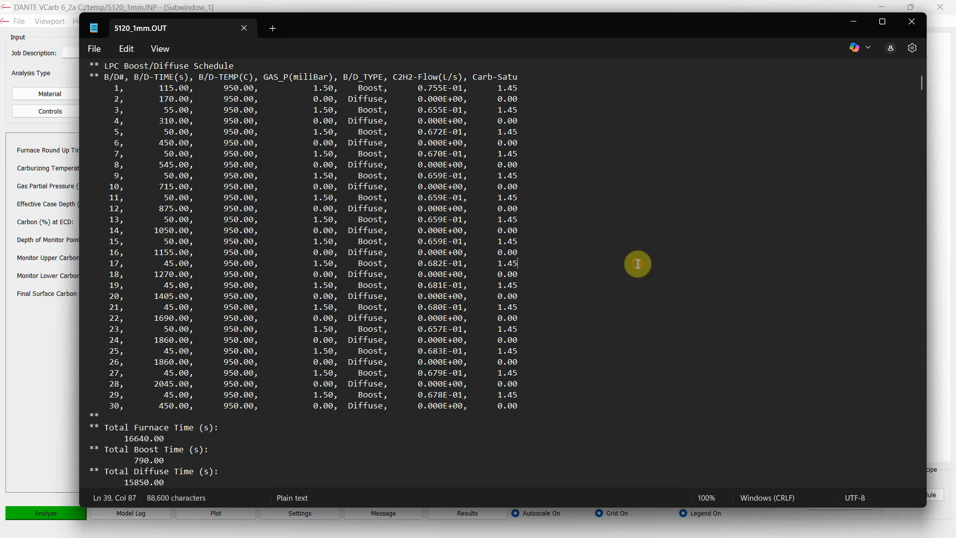
pyautogui.click(907, 23)
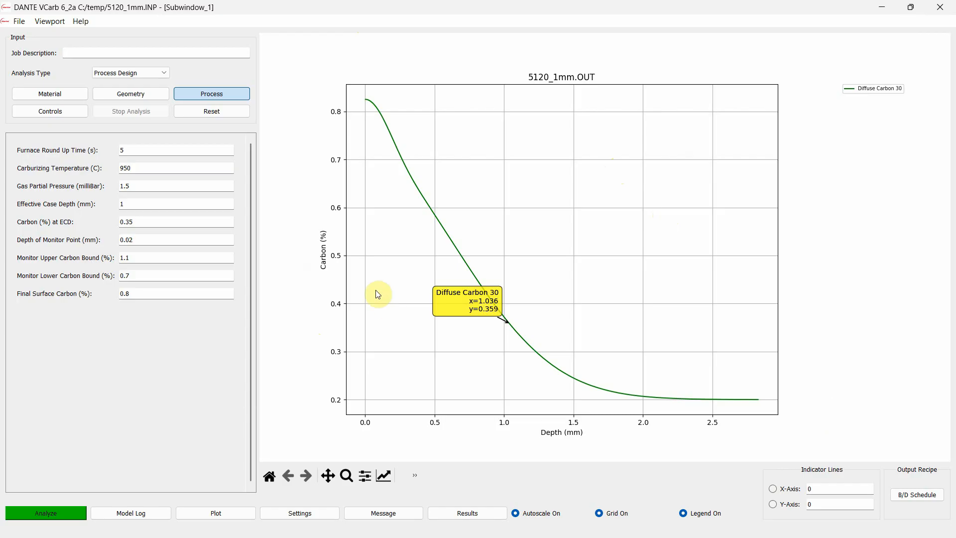
# Remove the curve label, open the output boost/diffuse schedule table, enlarge it and review the time, temperature, pressure and acetylene flow of its steps
pyautogui.rightClick(457, 305)
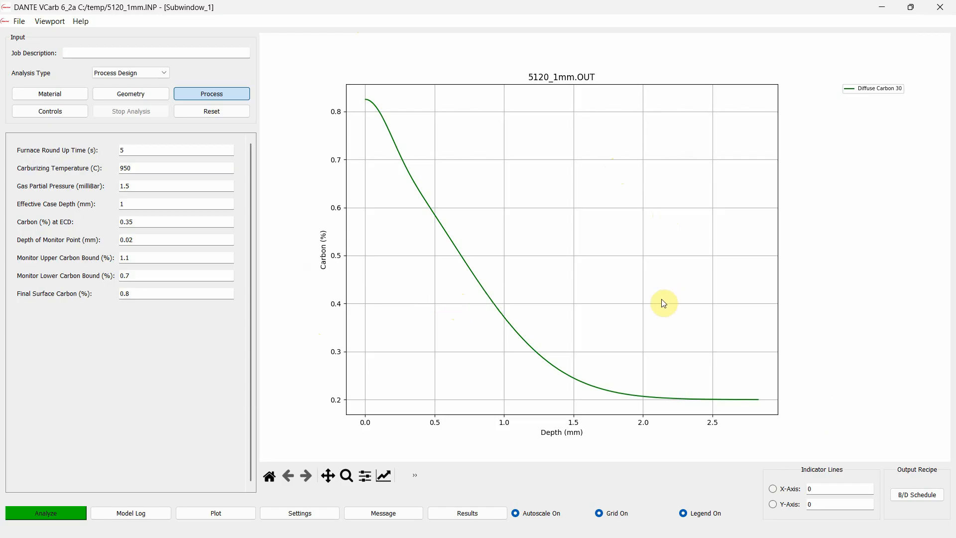
pyautogui.click(902, 487)
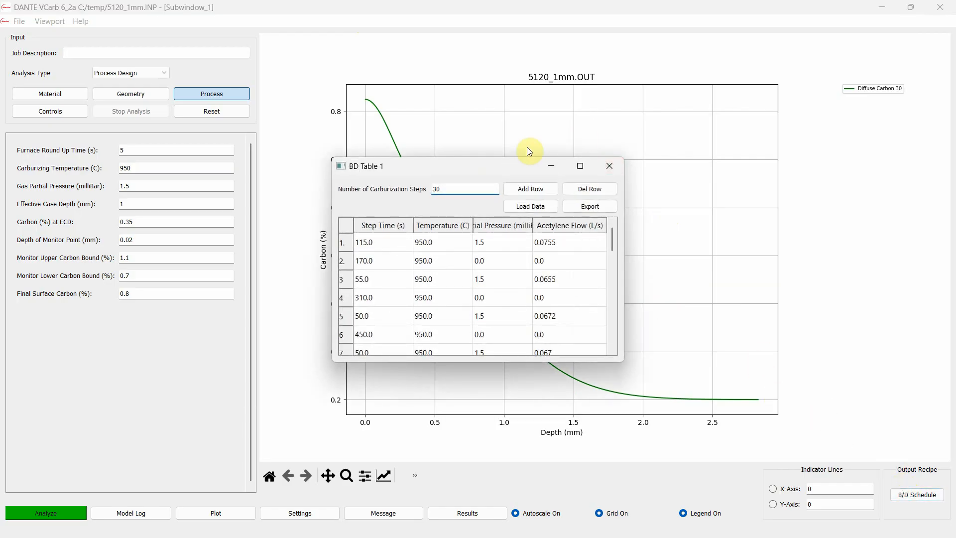
pyautogui.moveTo(496, 170); pyautogui.dragTo(491, 6)
pyautogui.moveTo(616, 255); pyautogui.dragTo(818, 387)
pyautogui.scroll(-1, 386, 179)
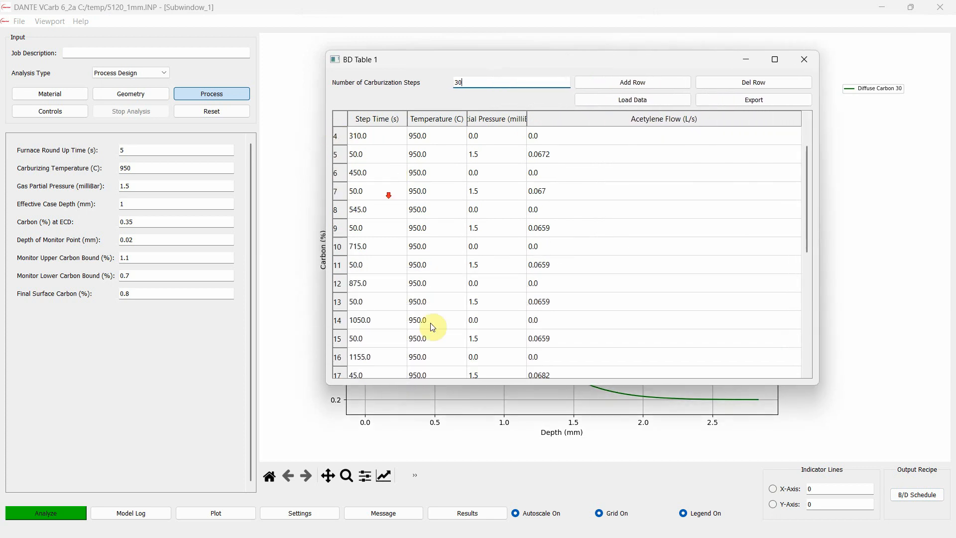
pyautogui.scroll(1, 383, 170)
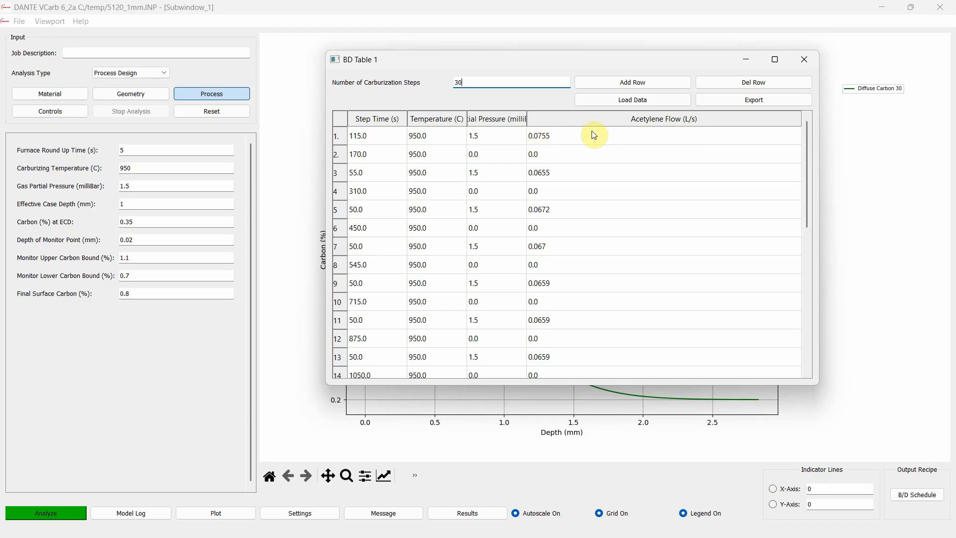
pyautogui.moveTo(587, 68); pyautogui.dragTo(588, 78)
pyautogui.scroll(-6, 651, 252)
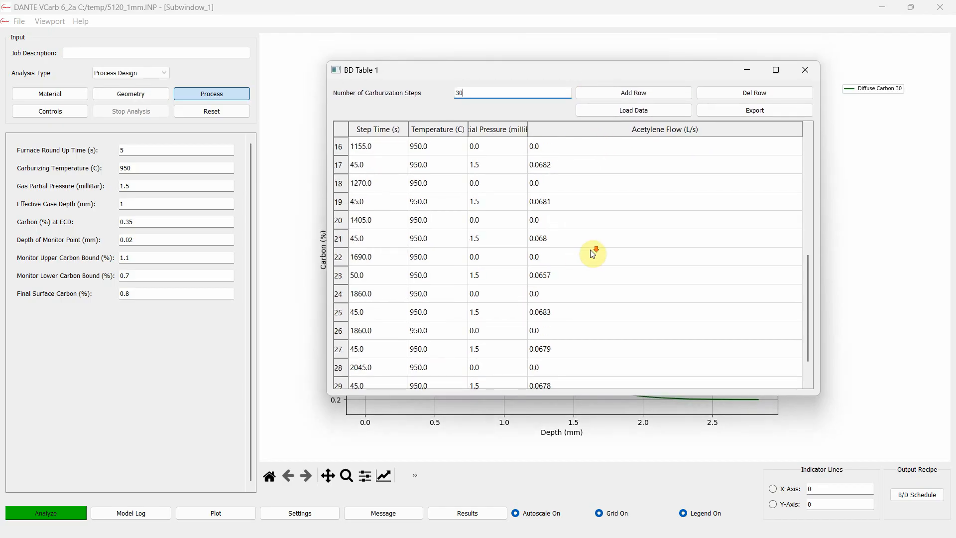
pyautogui.scroll(6, 379, 326)
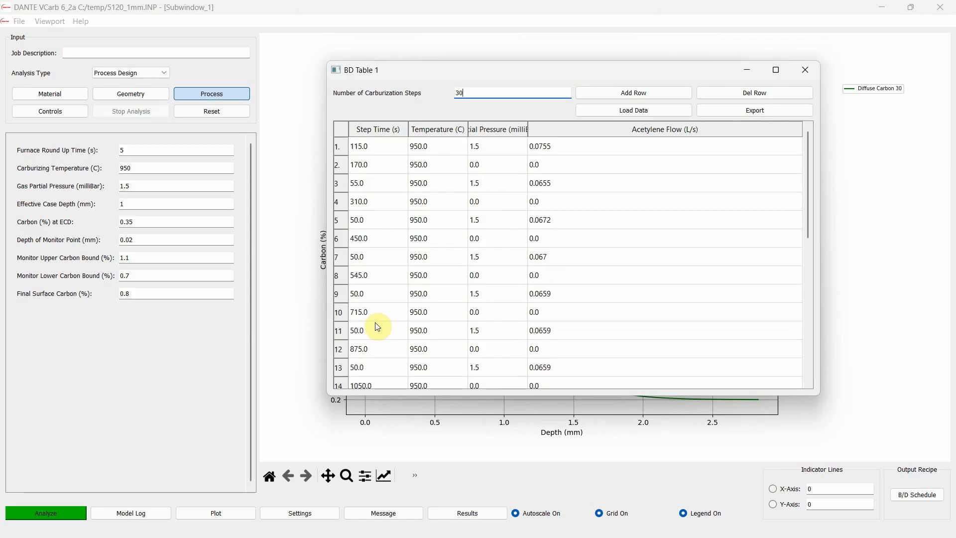
# Export the boost/diffuse schedule as text file 5120_1mm in C:\temp, select all table rows, and close the table
pyautogui.click(748, 112)
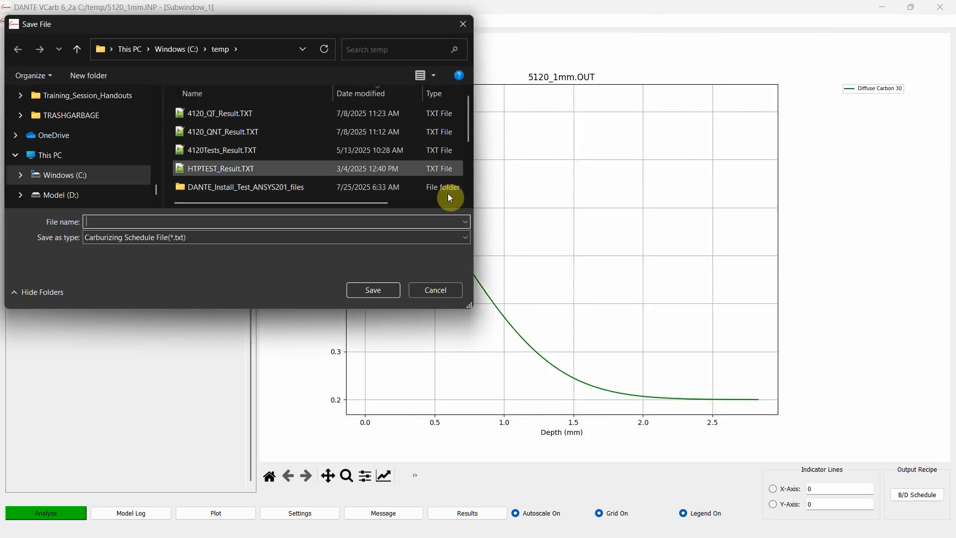
pyautogui.write('5120_')
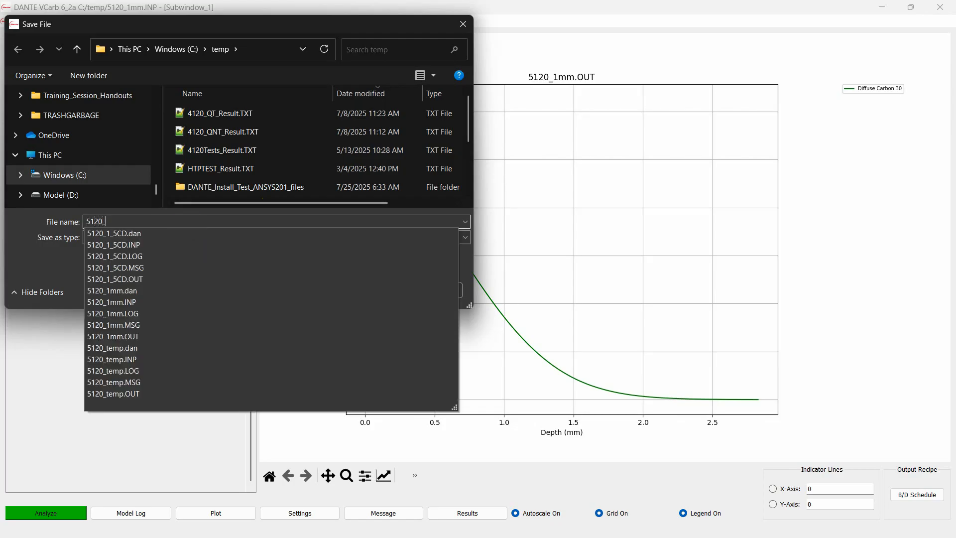
pyautogui.write('1mm')
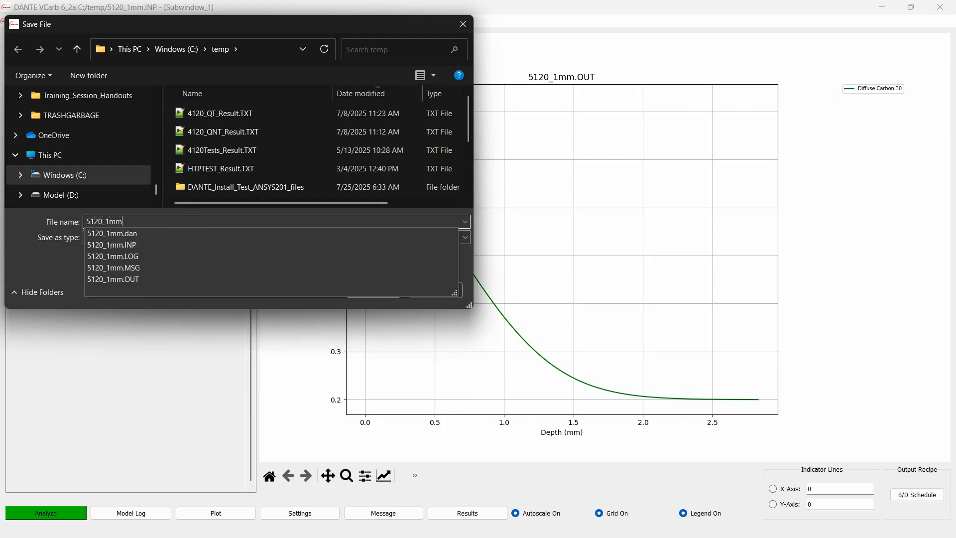
pyautogui.press('Return')
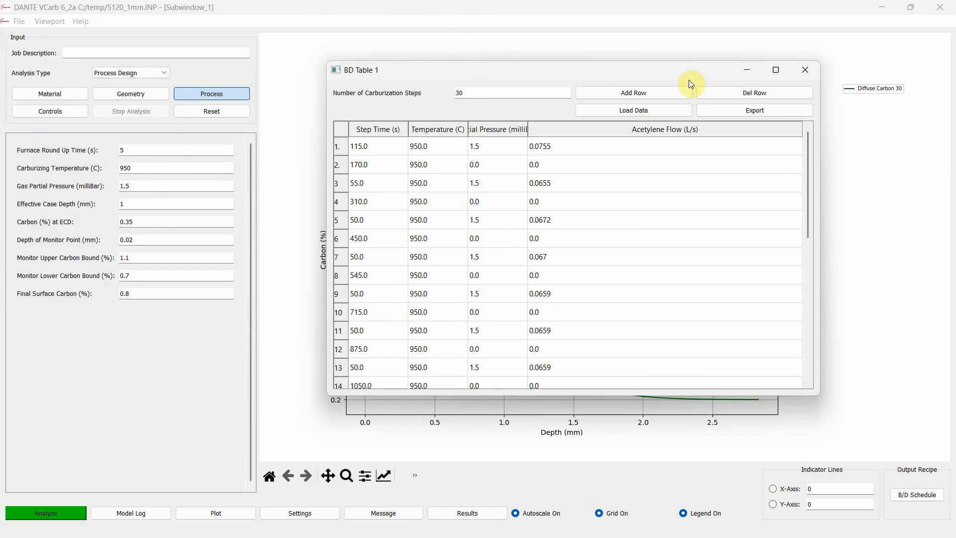
pyautogui.moveTo(390, 150); pyautogui.dragTo(656, 308)
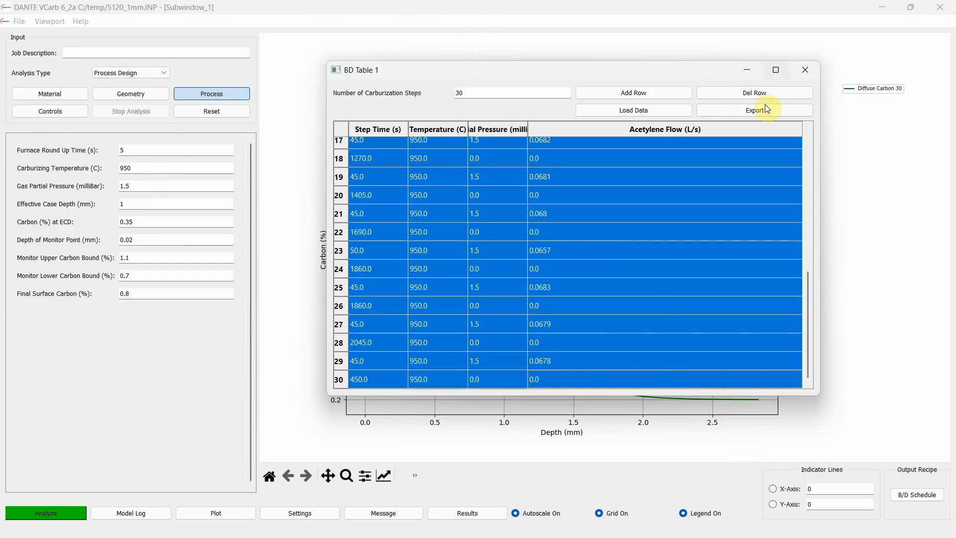
pyautogui.click(799, 72)
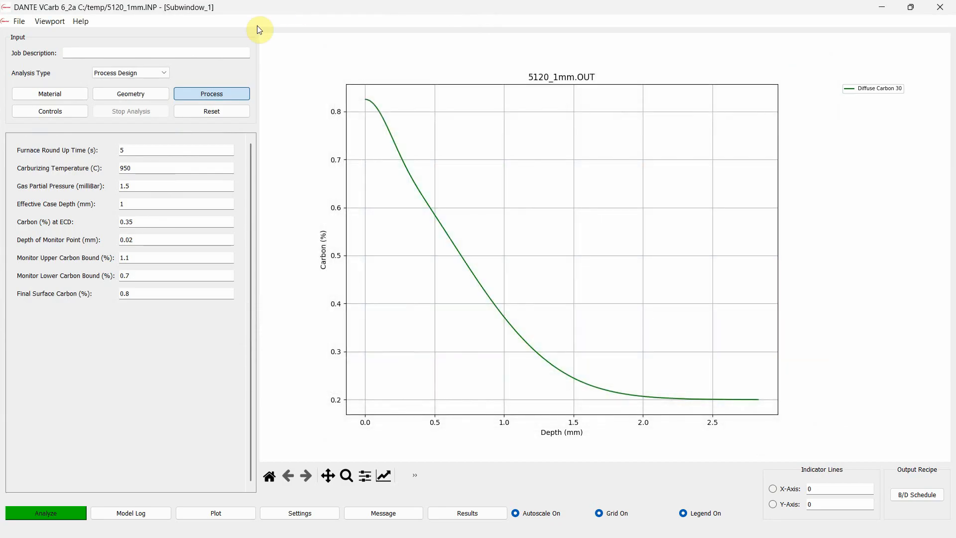
# Switch the analysis type to Prediction and check its material, geometry and controls inputs before returning to the process inputs
pyautogui.click(160, 73)
pyautogui.click(143, 82)
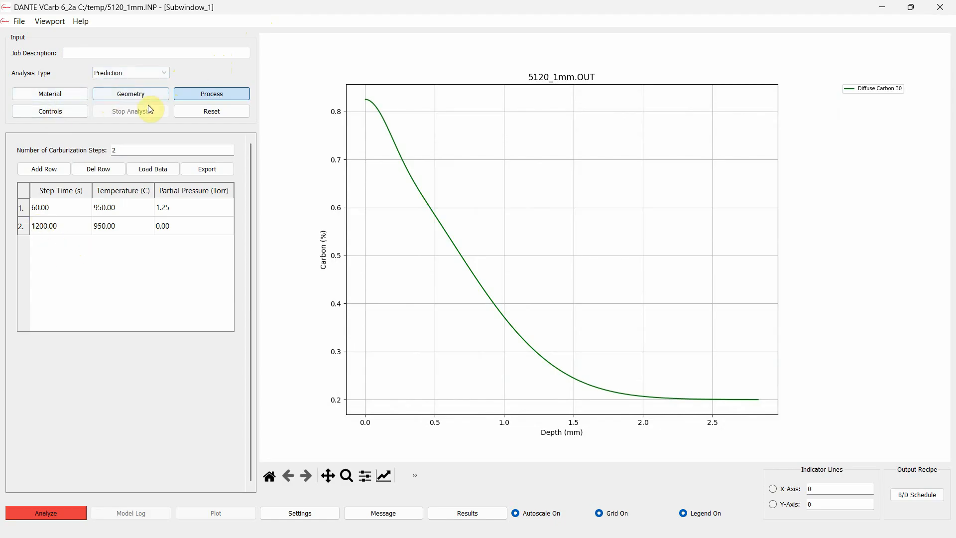
pyautogui.click(75, 93)
pyautogui.click(110, 93)
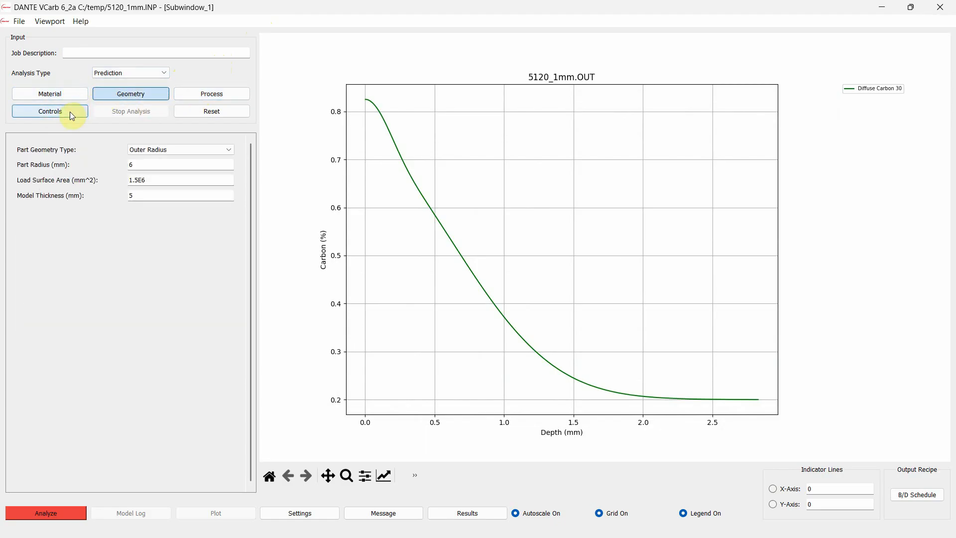
pyautogui.click(69, 113)
pyautogui.click(59, 93)
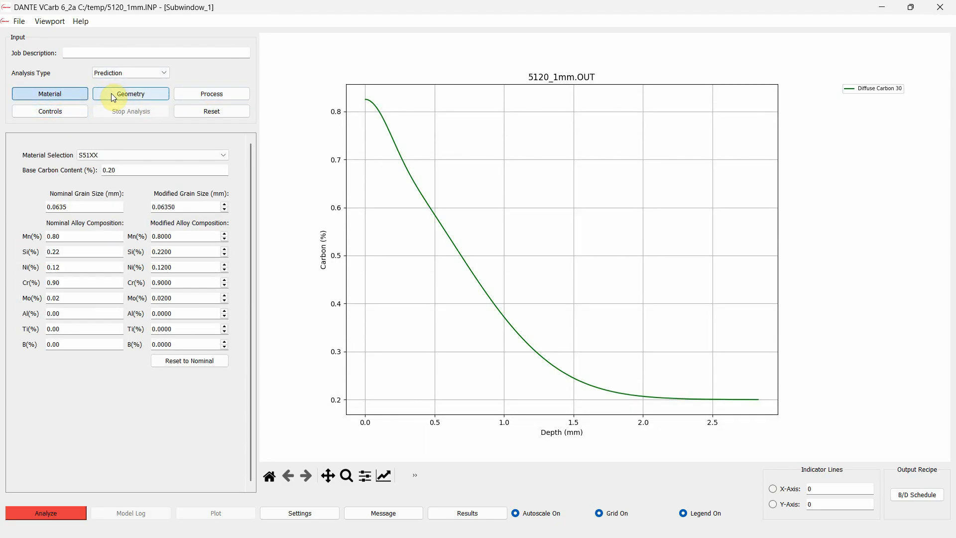
pyautogui.click(208, 93)
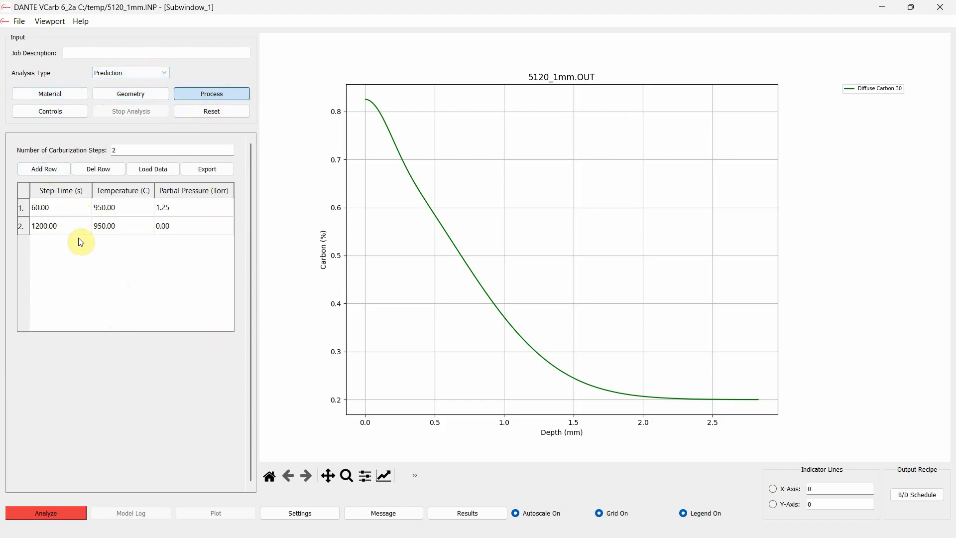
# Load the exported 5120_1mm schedule into the carburization steps table and check it through to the last row
pyautogui.click(148, 172)
pyautogui.click(259, 114)
pyautogui.click(369, 289)
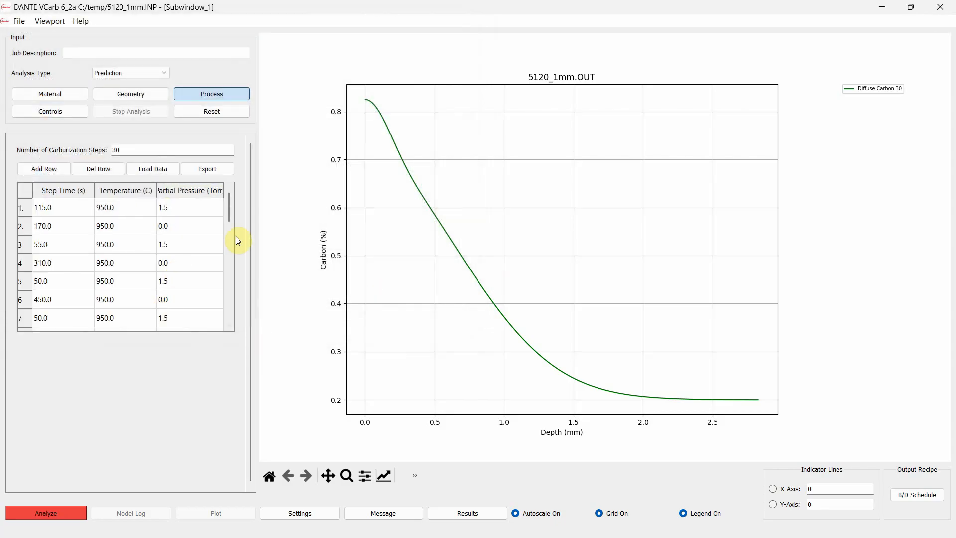
pyautogui.moveTo(228, 208); pyautogui.dragTo(229, 312)
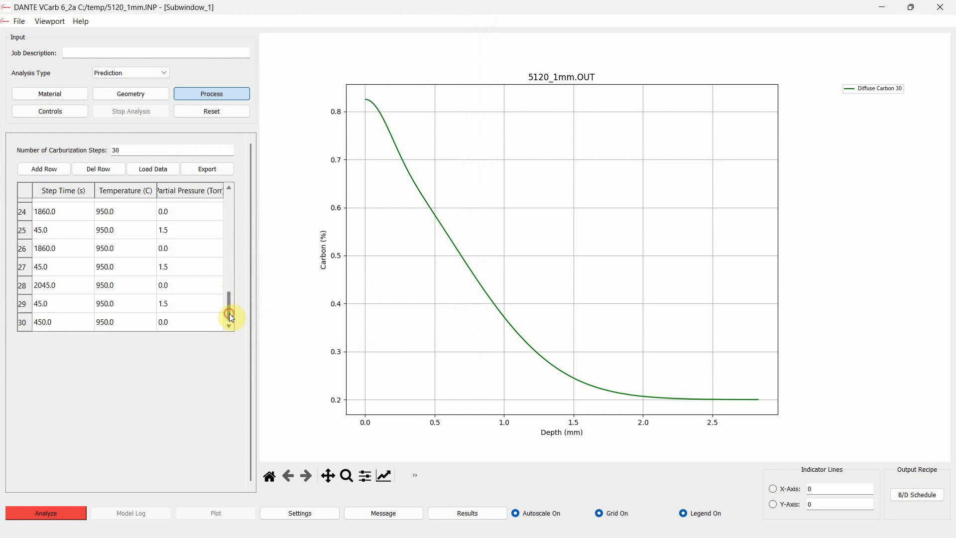
# Run the Prediction analysis on the loaded schedule, replacing the existing 5120_1mm.INP, and plot its carbon profile
pyautogui.click(65, 512)
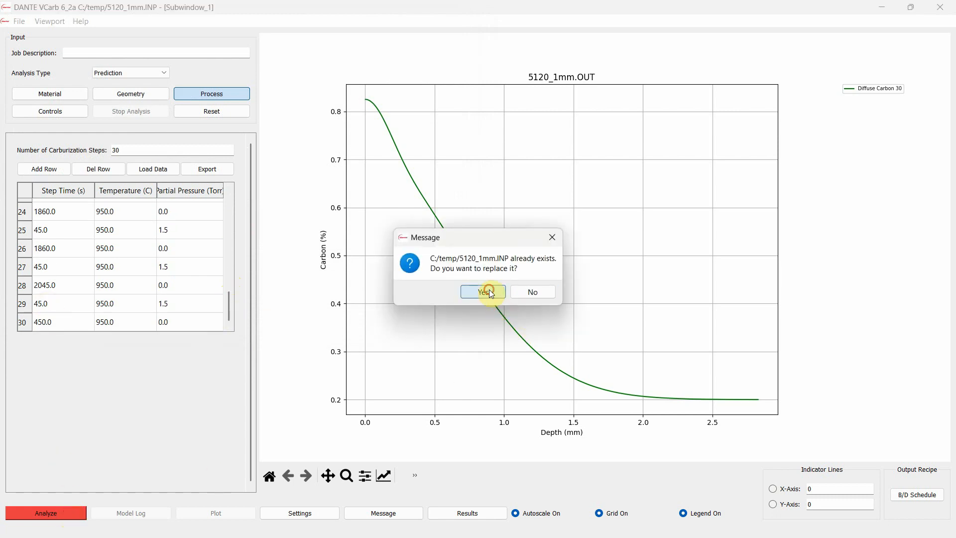
pyautogui.click(489, 291)
pyautogui.click(322, 512)
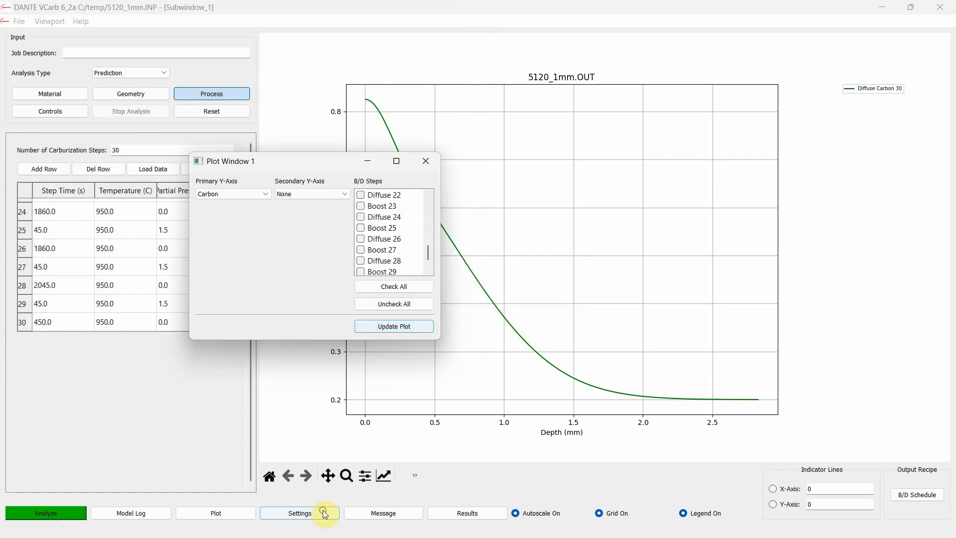
pyautogui.click(429, 161)
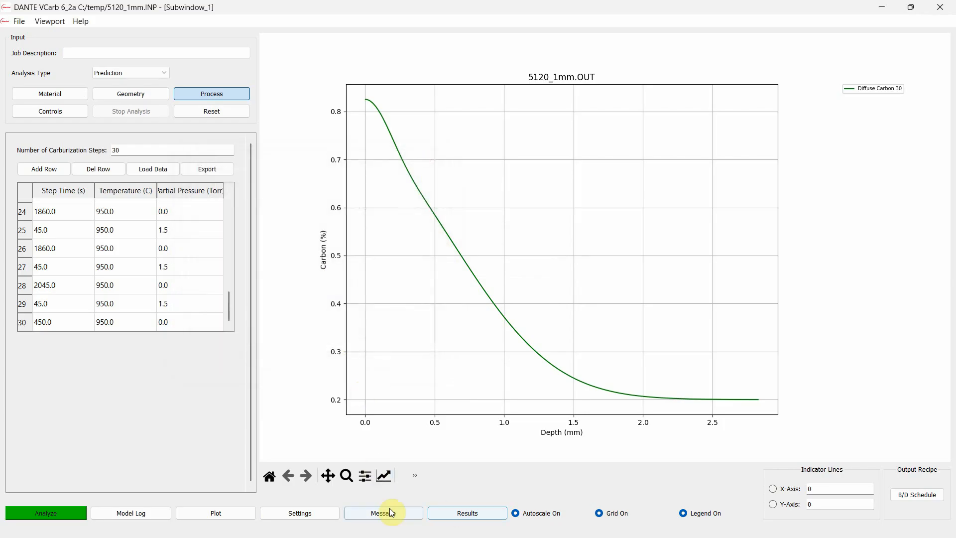
pyautogui.click(234, 513)
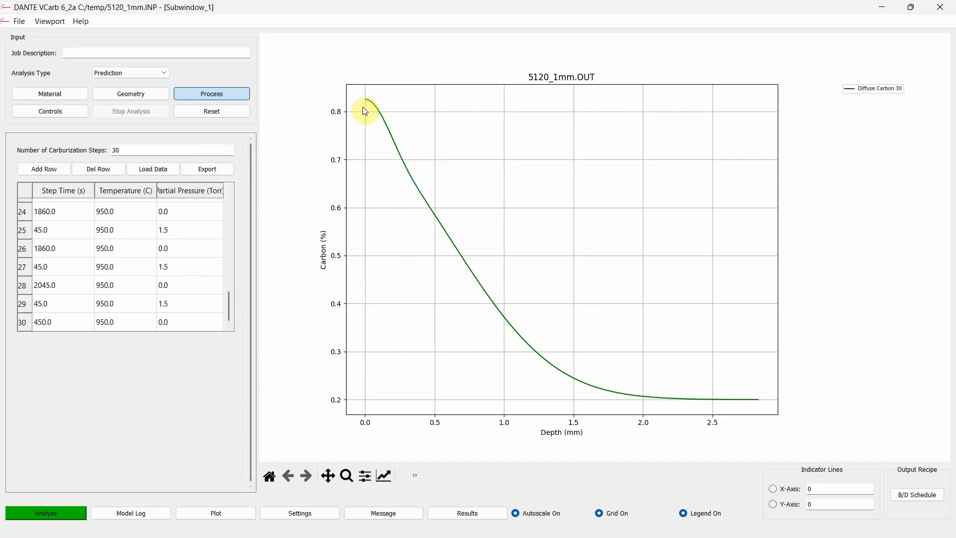
# Set the step time of boost steps 29, 27 and 25 to 50 s in the carburization table
pyautogui.scroll(6, 60, 314)
pyautogui.scroll(2, 59, 313)
pyautogui.scroll(-8, 69, 277)
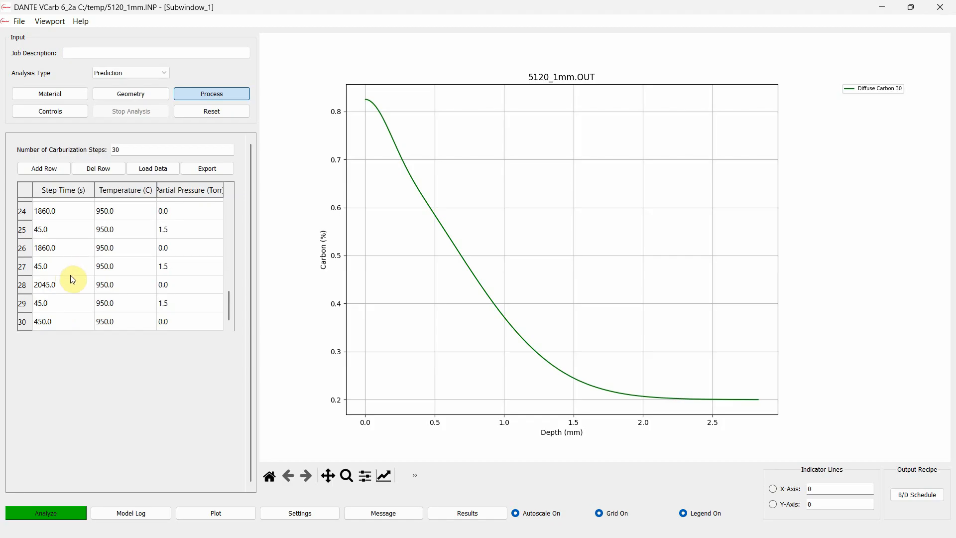
pyautogui.click(61, 320)
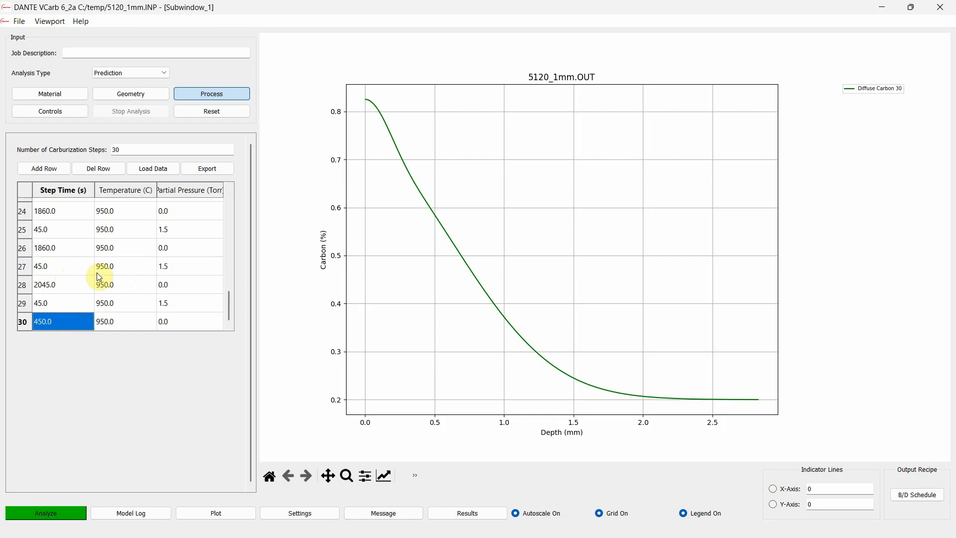
pyautogui.click(58, 304)
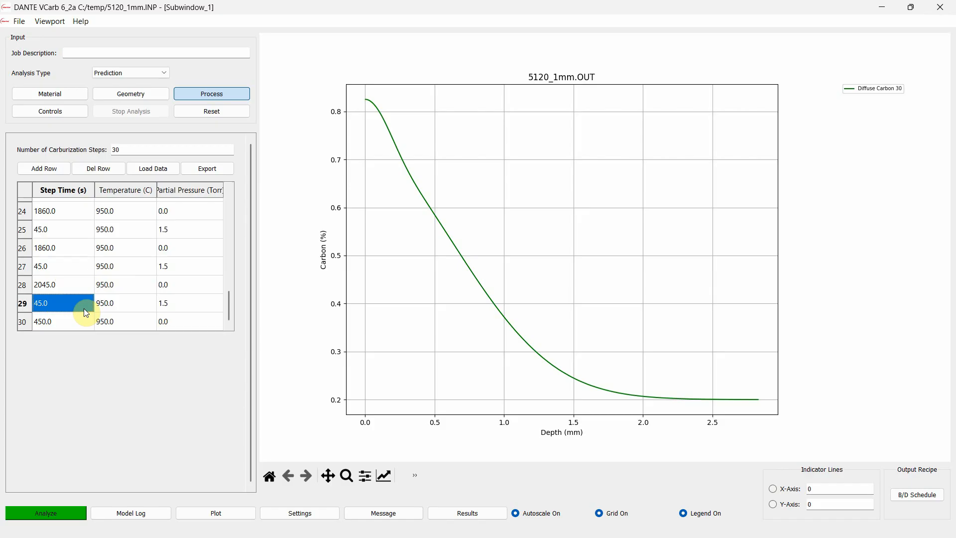
pyautogui.doubleClick(58, 303)
pyautogui.write('5')
pyautogui.doubleClick(66, 265)
pyautogui.write('5')
pyautogui.scroll(1, 64, 259)
pyautogui.doubleClick(59, 282)
pyautogui.write('5')
# Set the step time of boost steps 21, 19 and 17 to 50 s
pyautogui.scroll(1, 65, 269)
pyautogui.doubleClick(65, 269)
pyautogui.write('50')
pyautogui.doubleClick(62, 228)
pyautogui.write('50')
pyautogui.scroll(1, 77, 262)
pyautogui.doubleClick(59, 244)
pyautogui.write('50')
pyautogui.scroll(1, 74, 249)
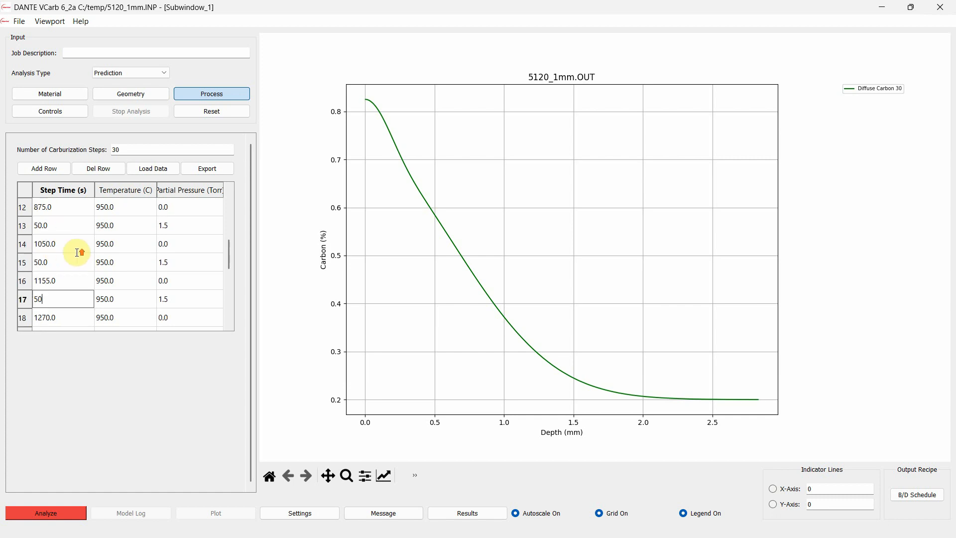
# Set the step time of boost step 3 to 60 s and of boost step 1 to 110 s
pyautogui.scroll(1, 59, 231)
pyautogui.scroll(3, 68, 237)
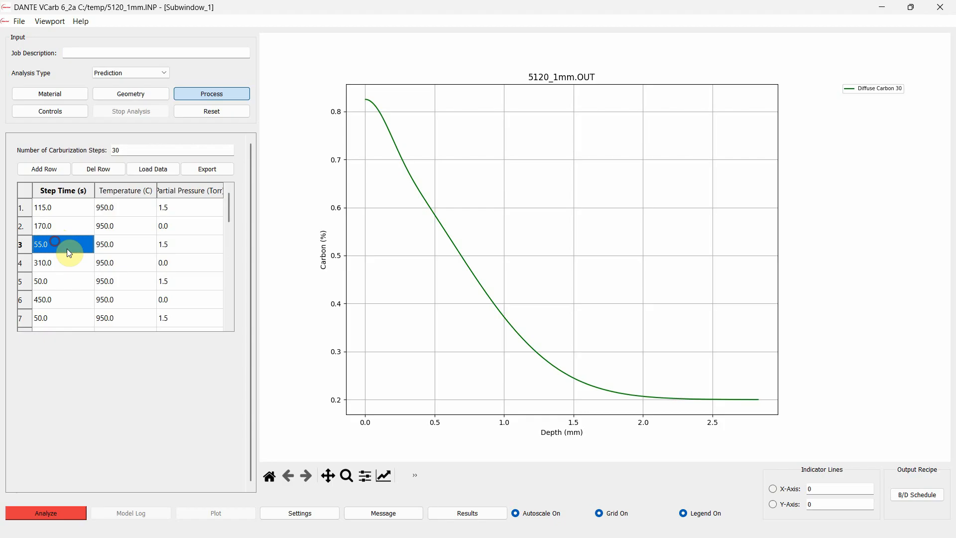
pyautogui.write('60')
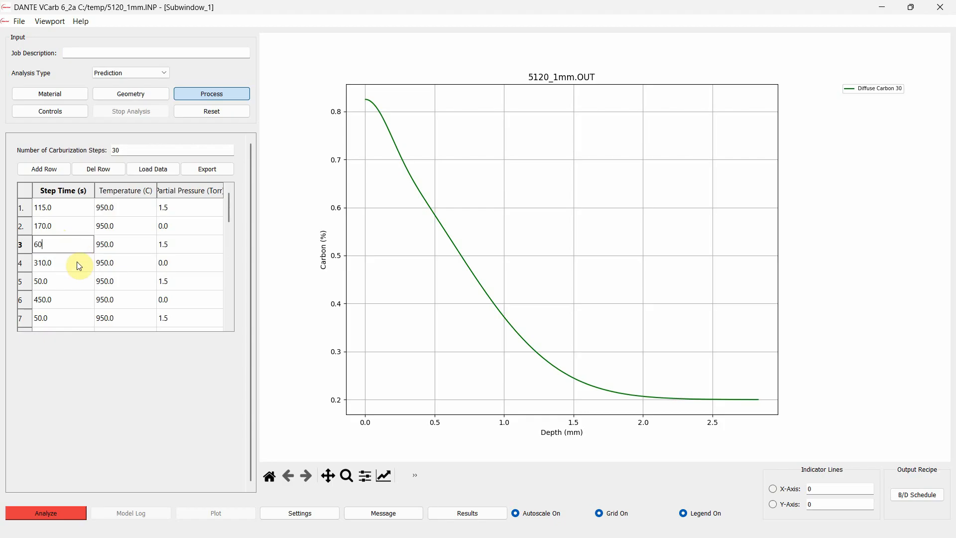
pyautogui.click(61, 207)
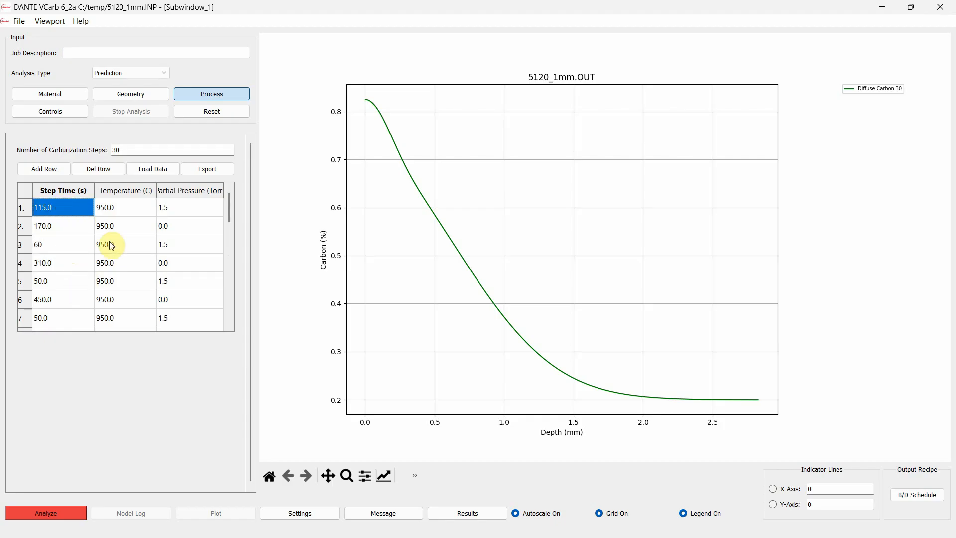
pyautogui.write('10')
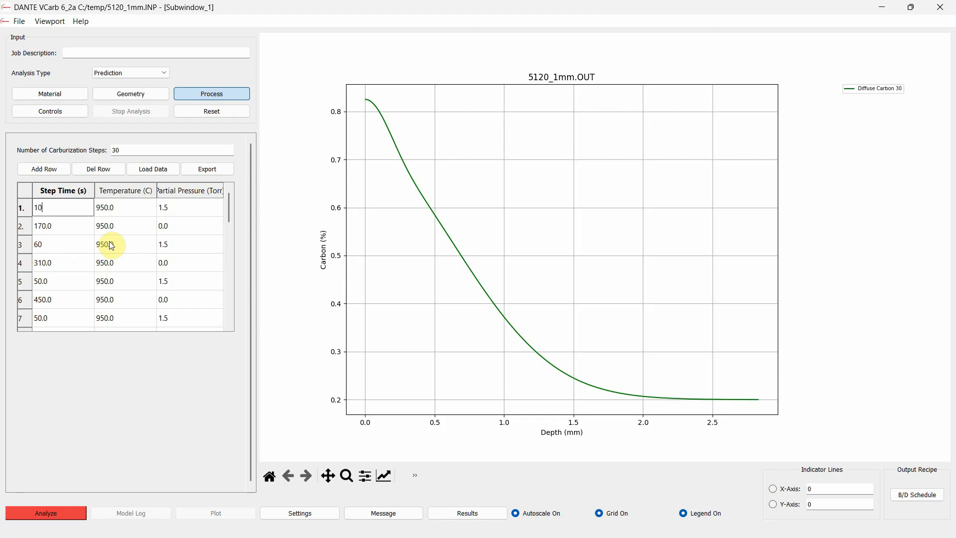
# Rerun the analysis with the edited boost times, replacing the input file, then plot the carbon profile and label it near 1 mm depth
pyautogui.click(70, 506)
pyautogui.click(481, 293)
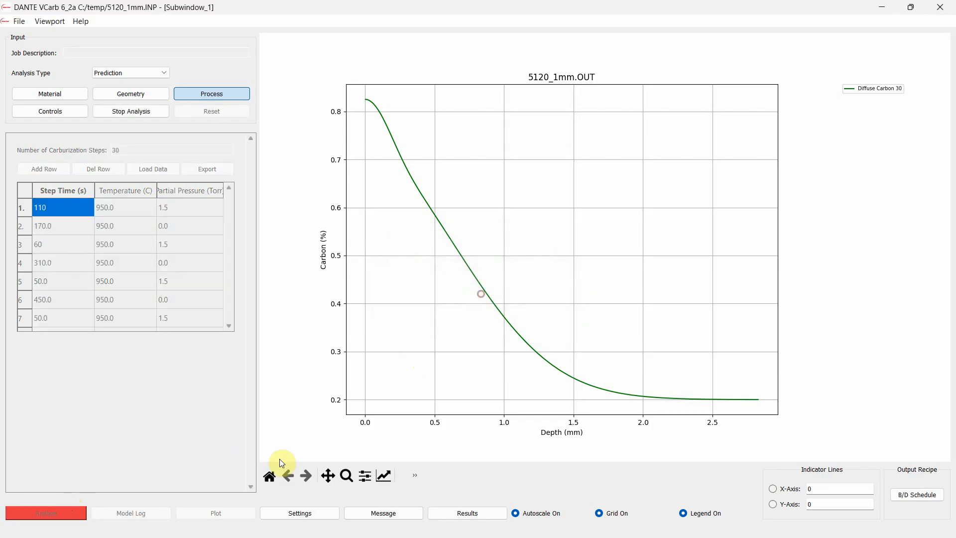
pyautogui.click(246, 513)
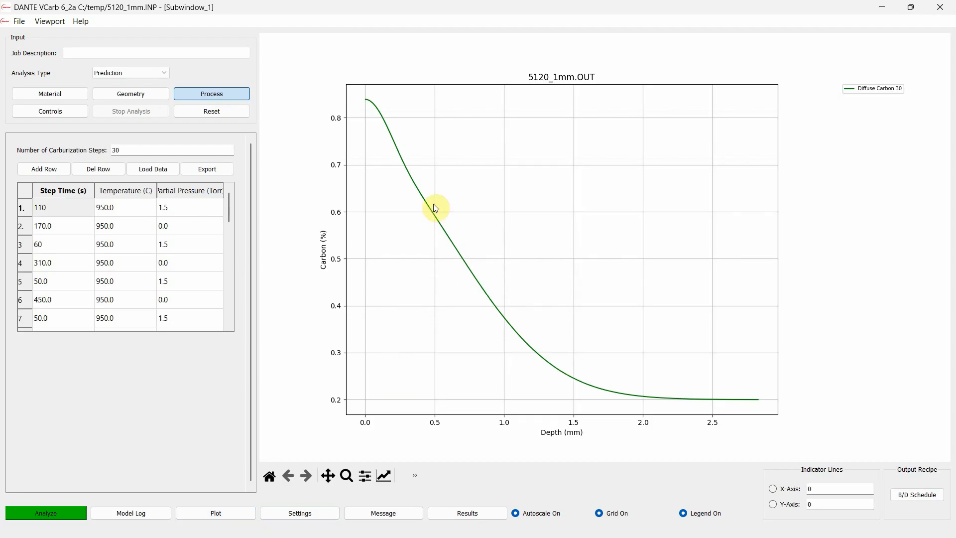
pyautogui.click(504, 317)
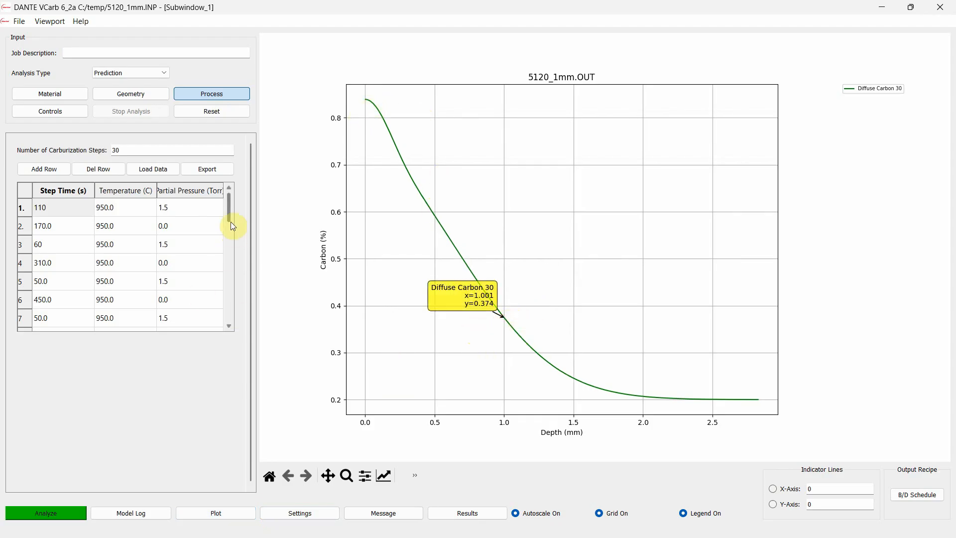
# Delete the last two carburization steps, rows 30 and 29, from the schedule table
pyautogui.moveTo(231, 223); pyautogui.dragTo(232, 303)
pyautogui.click(23, 322)
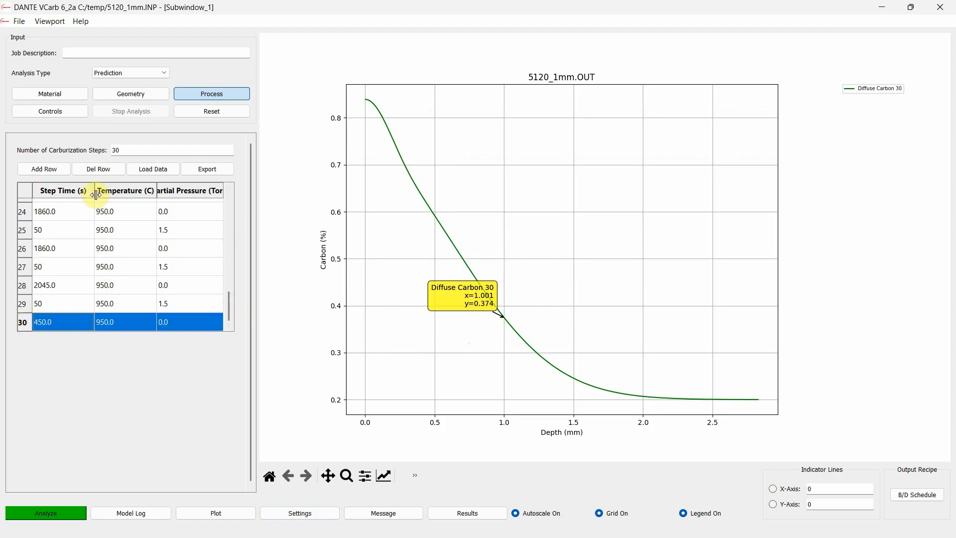
pyautogui.click(99, 170)
pyautogui.click(24, 323)
pyautogui.click(98, 170)
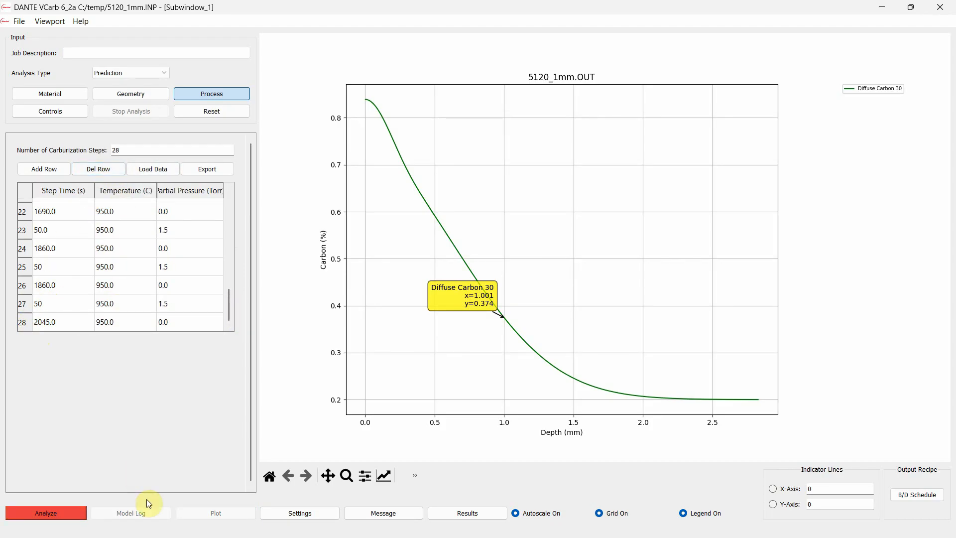
# Rerun the shortened 28-step schedule over the existing input file, replot the carbon profile and label the curve near 1 mm depth
pyautogui.click(68, 511)
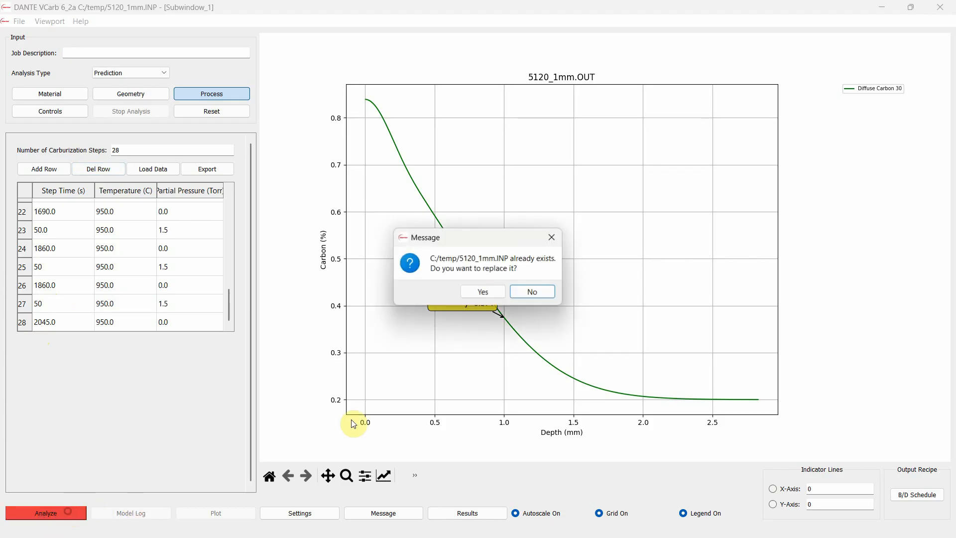
pyautogui.click(494, 296)
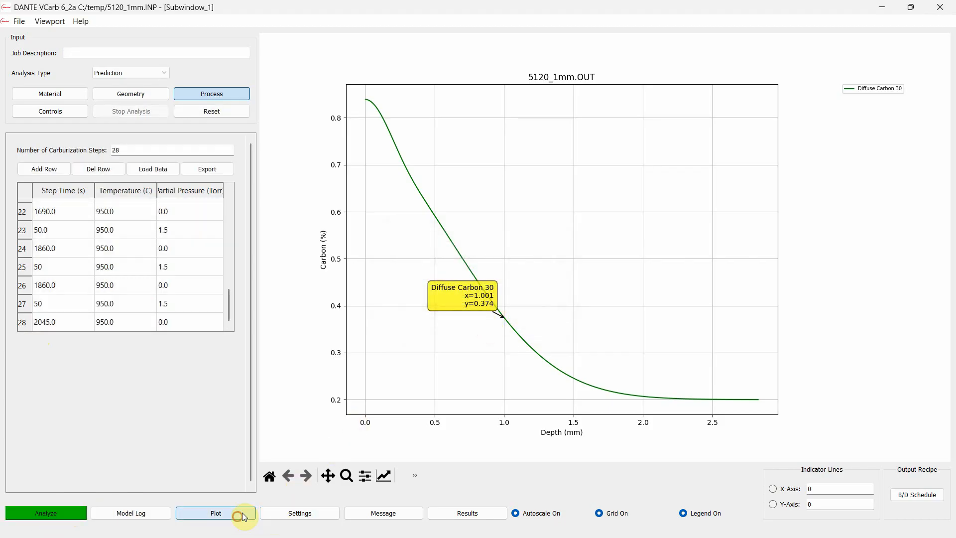
pyautogui.click(241, 513)
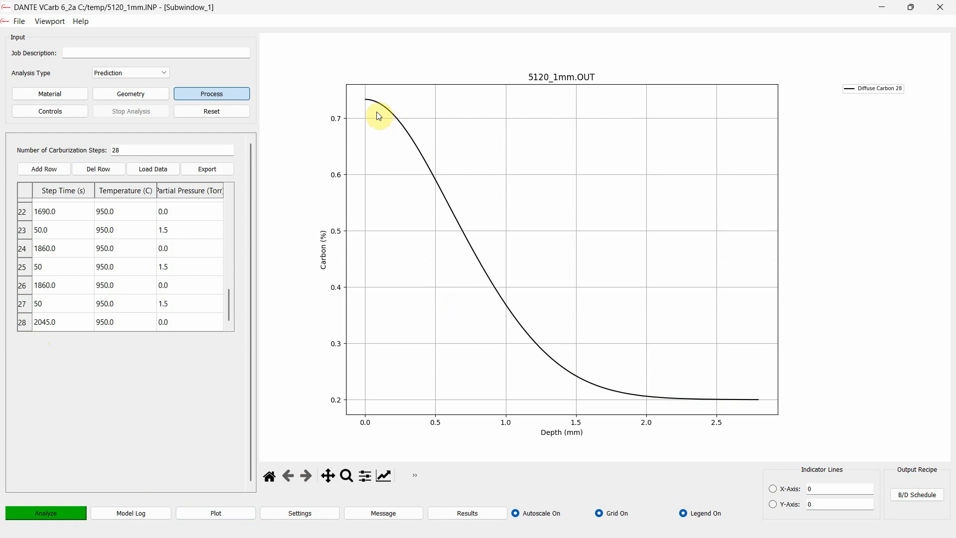
pyautogui.click(61, 321)
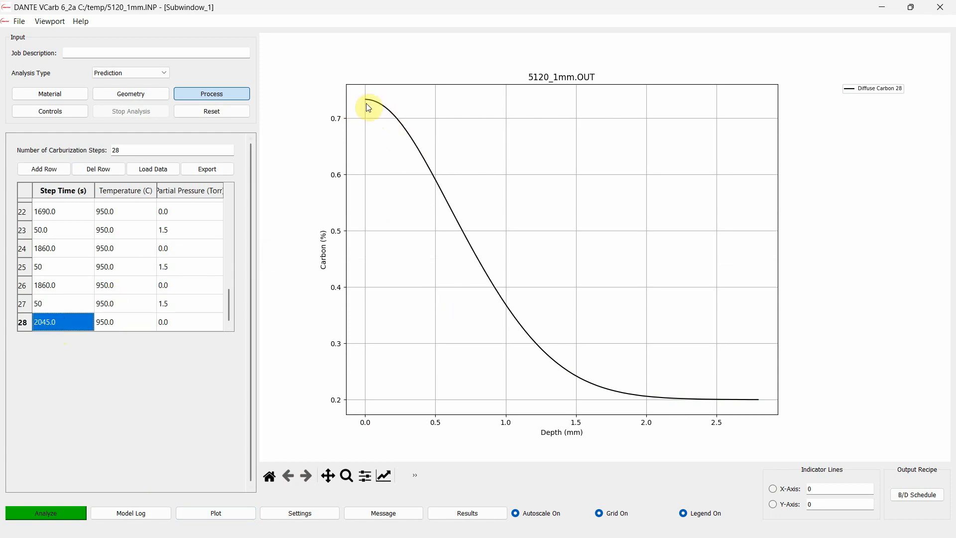
pyautogui.click(507, 305)
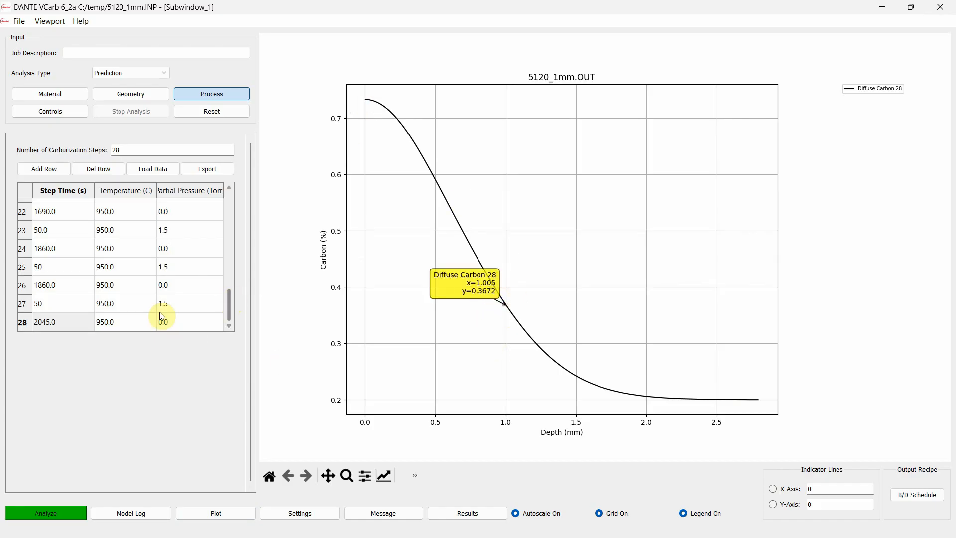
# Set the step time of the final diffuse step, row 28, to 750 s
pyautogui.doubleClick(71, 323)
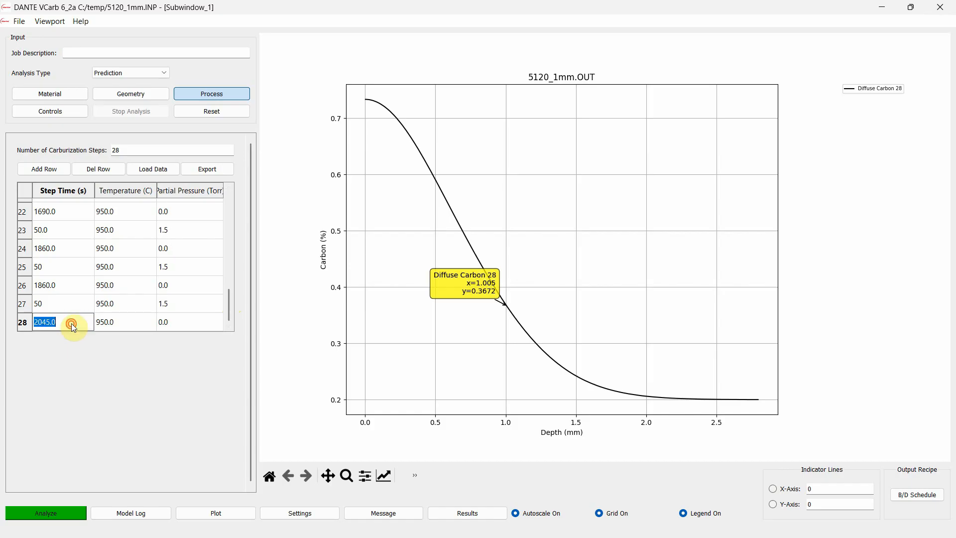
pyautogui.write('750')
pyautogui.press('Return')
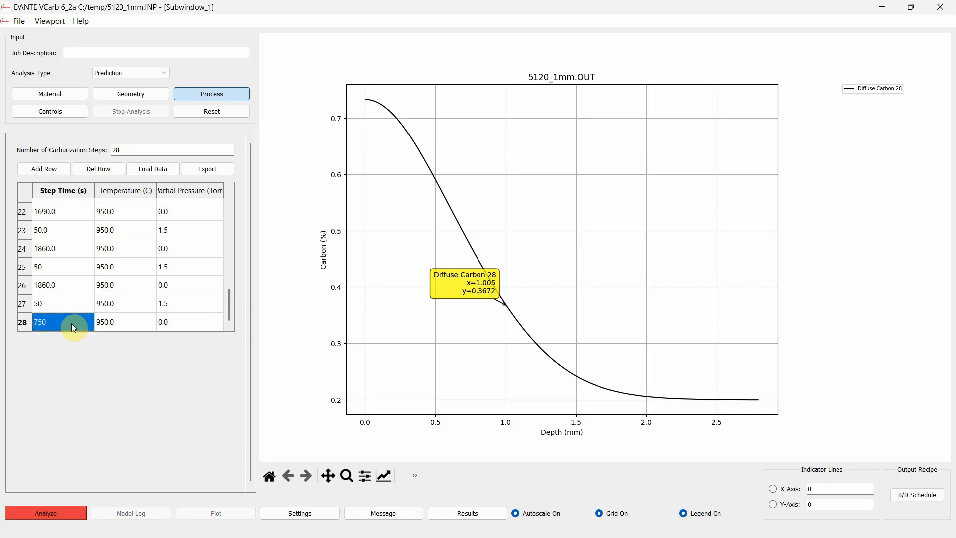
# Rerun the analysis with the shorter final diffuse step, overwriting the input file, then plot the carbon profile and label it near 1 mm depth
pyautogui.click(52, 512)
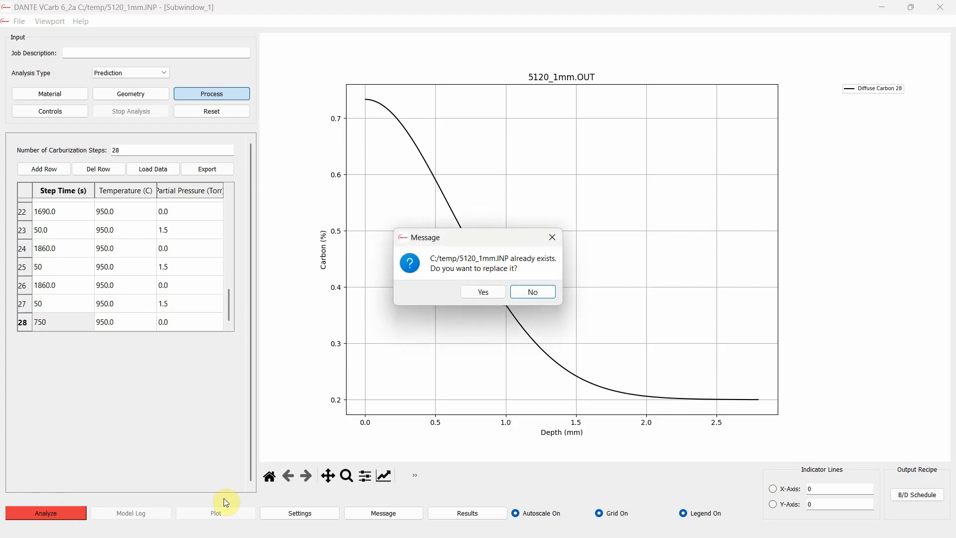
pyautogui.click(495, 293)
pyautogui.click(222, 510)
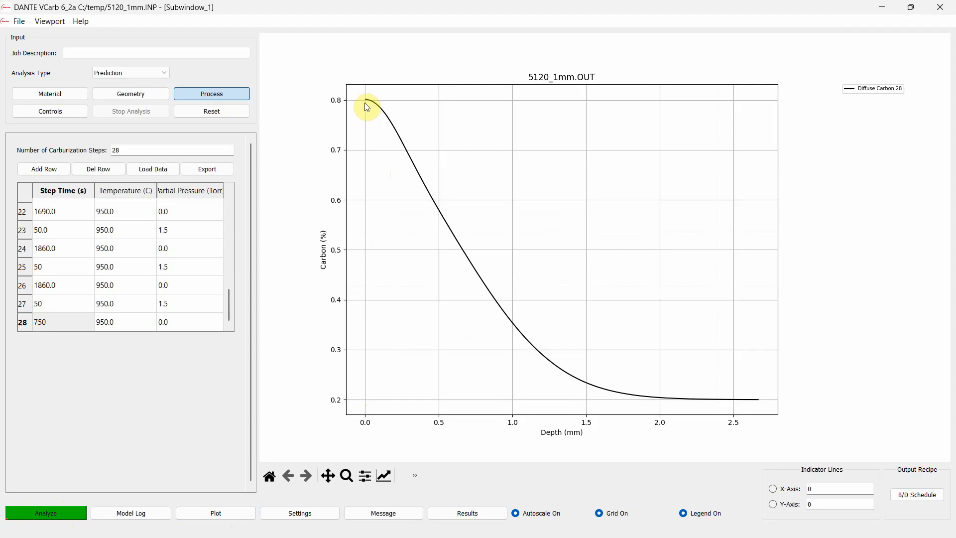
pyautogui.click(512, 323)
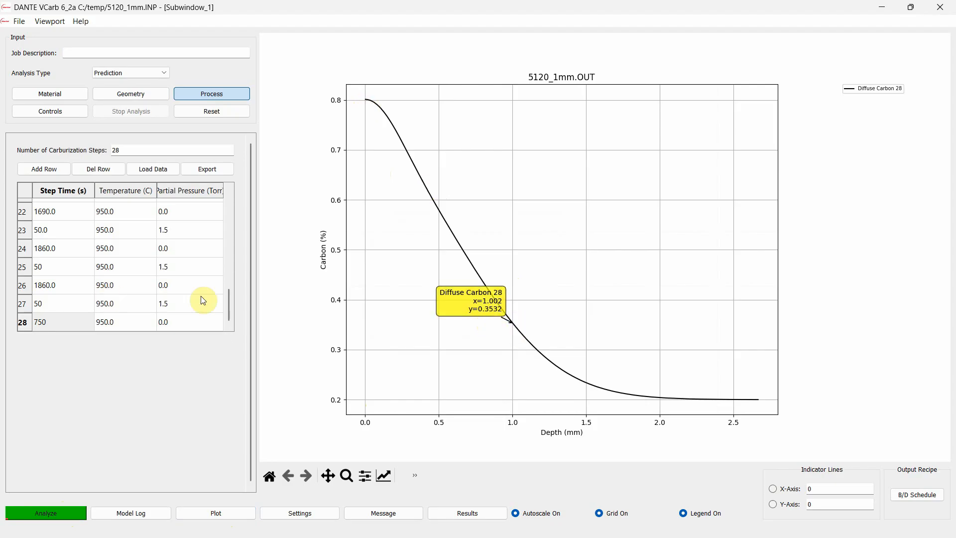
# Review the step times, temperatures and partial pressures across the whole 28-step carburization table
pyautogui.moveTo(229, 305); pyautogui.dragTo(229, 212)
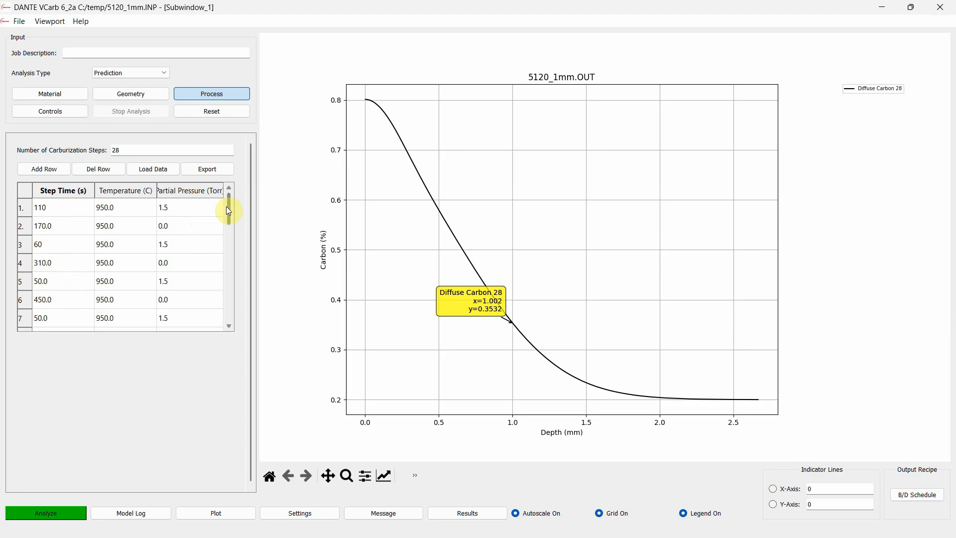
pyautogui.moveTo(228, 208); pyautogui.dragTo(222, 276)
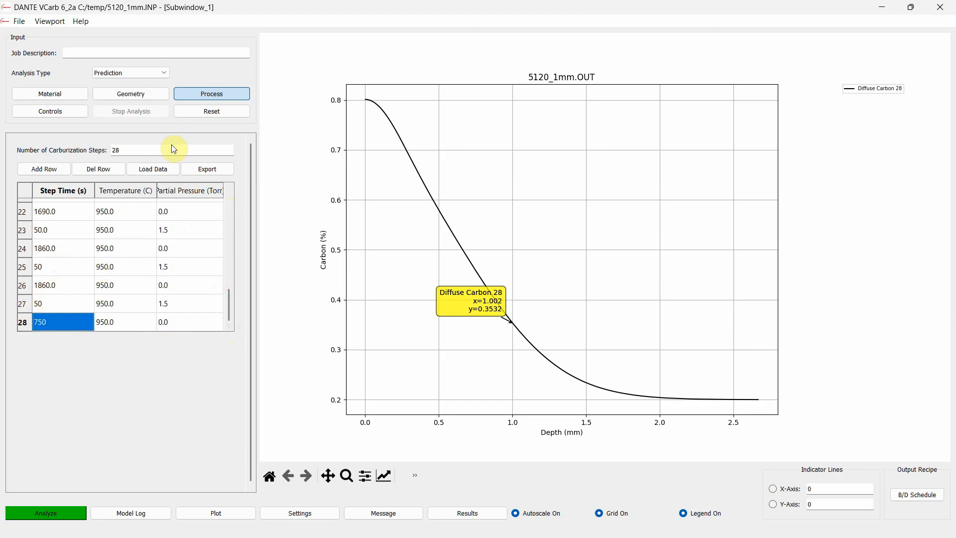
pyautogui.click(173, 354)
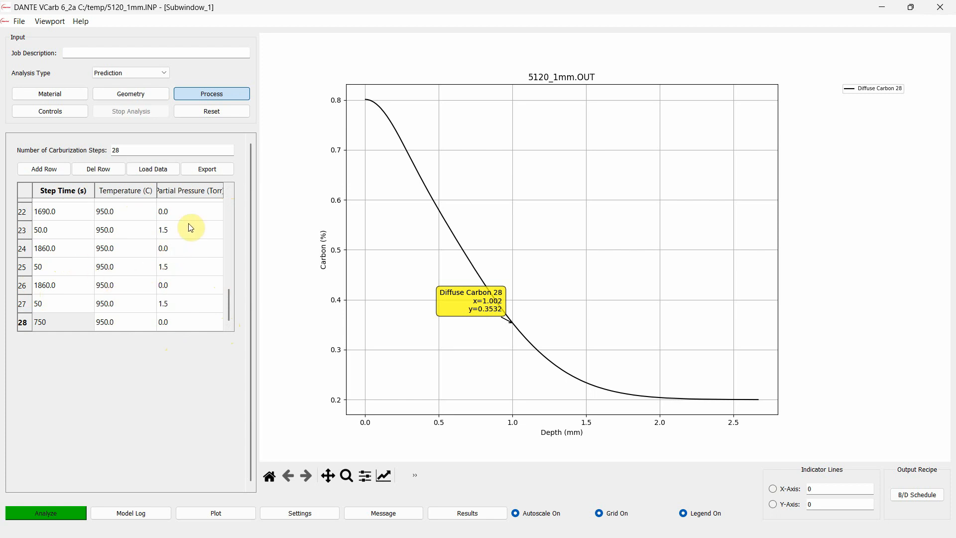
pyautogui.click(181, 303)
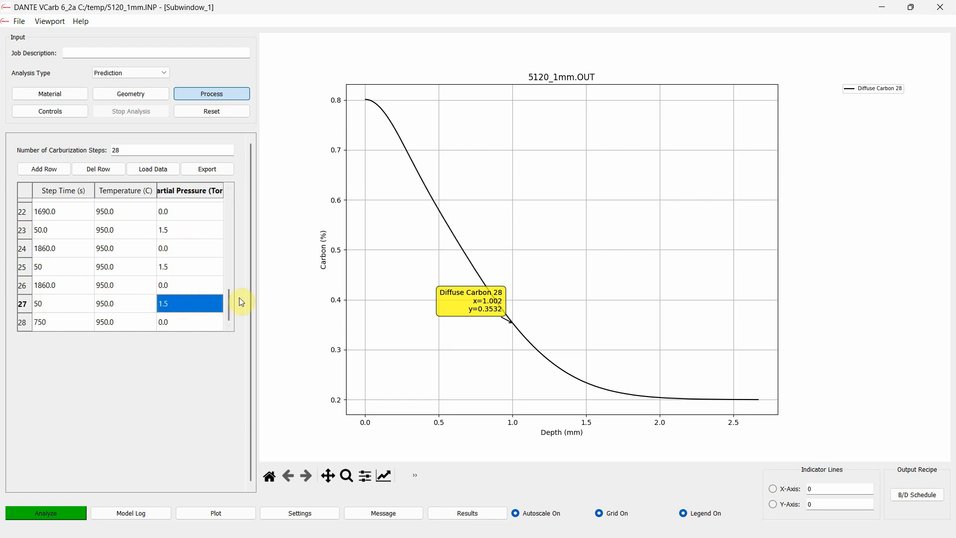
pyautogui.moveTo(228, 298); pyautogui.dragTo(220, 193)
pyautogui.click(139, 169)
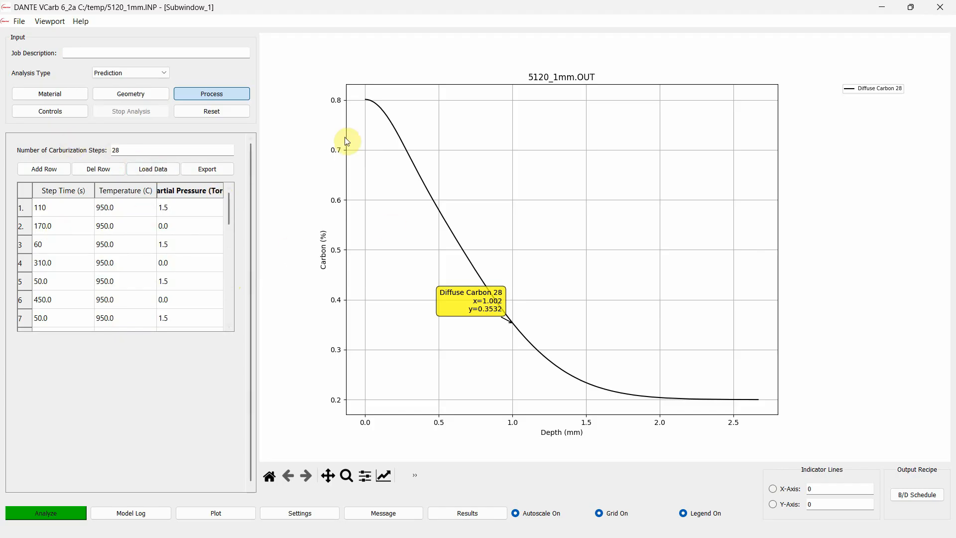
# Change the material selection to S86XX in the material inputs
pyautogui.click(58, 93)
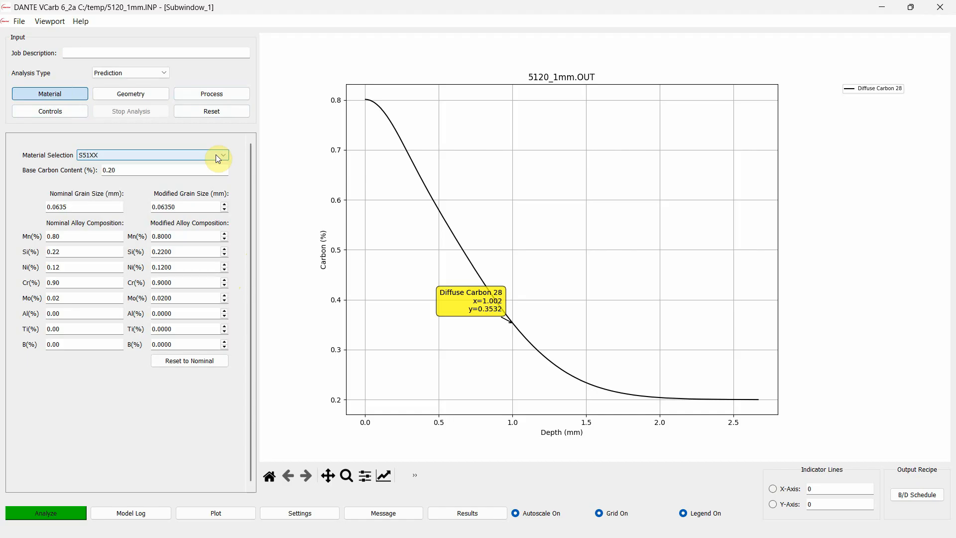
pyautogui.click(216, 154)
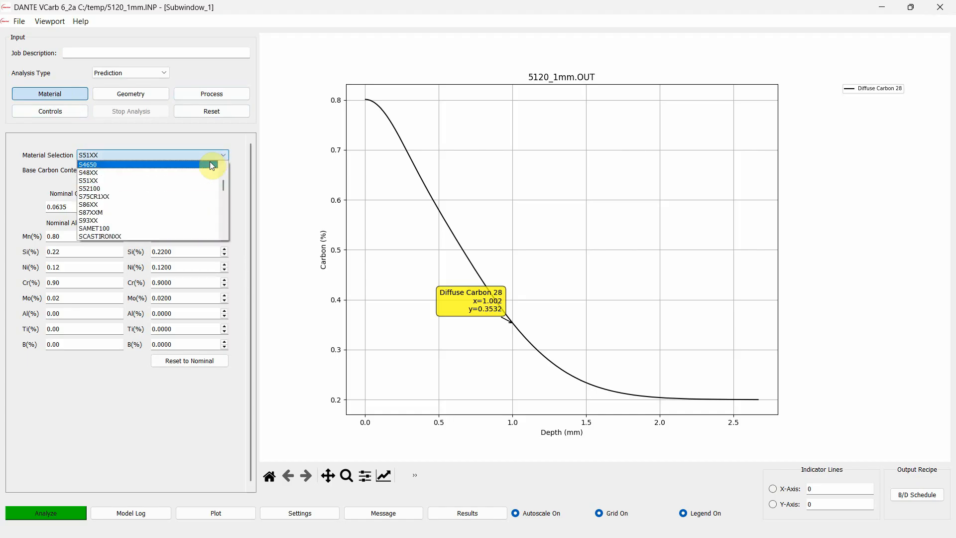
pyautogui.click(183, 204)
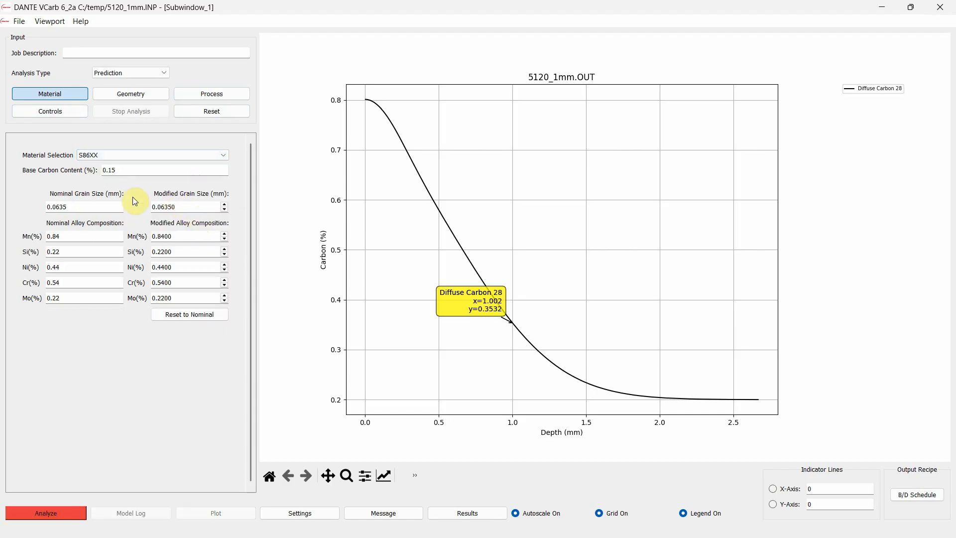
# Rerun the S86XX analysis with 0.20% base carbon content, replacing the existing input file, and plot the carbon profile
pyautogui.click(133, 171)
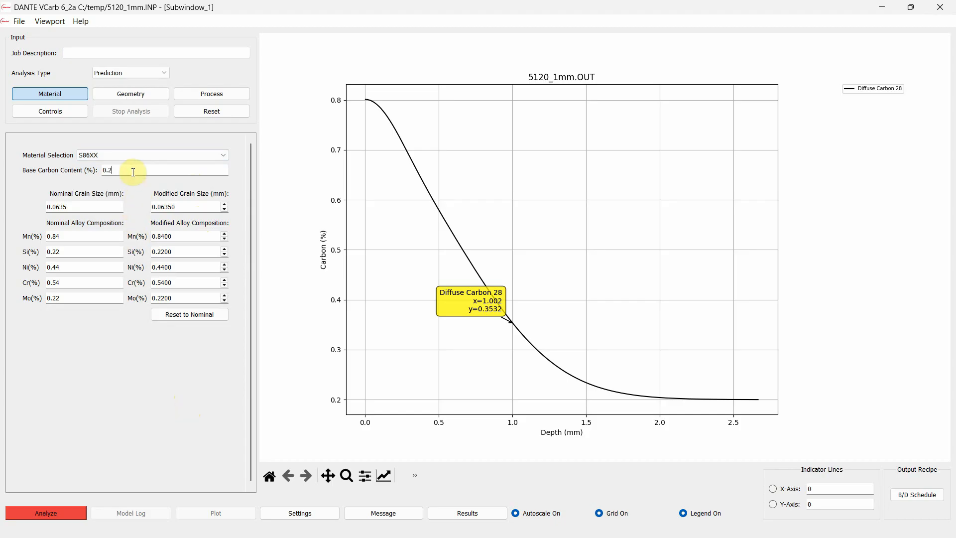
pyautogui.click(70, 514)
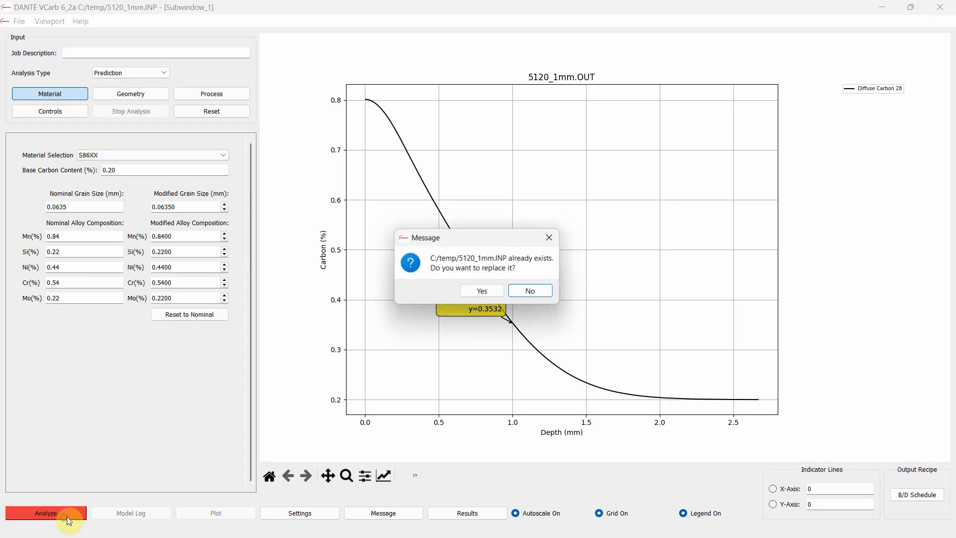
pyautogui.click(491, 295)
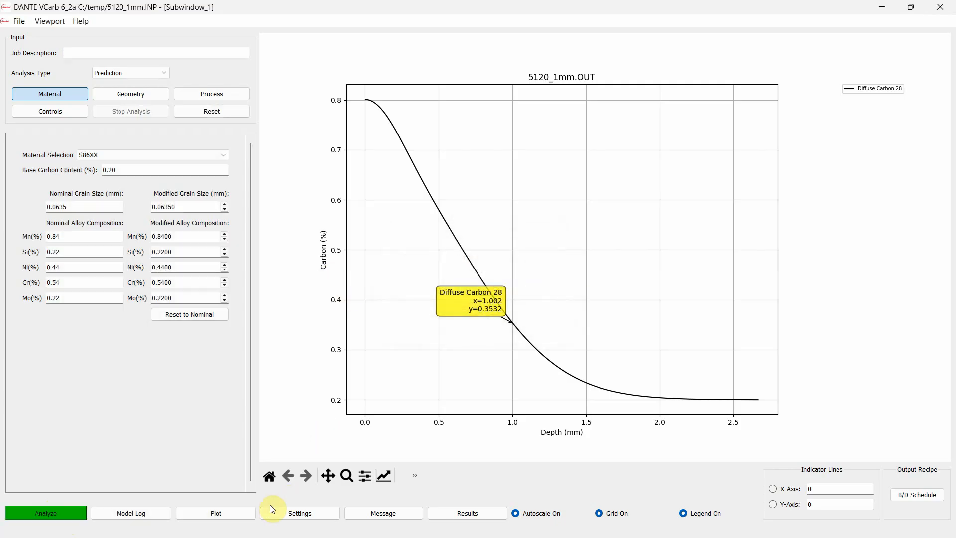
pyautogui.click(237, 509)
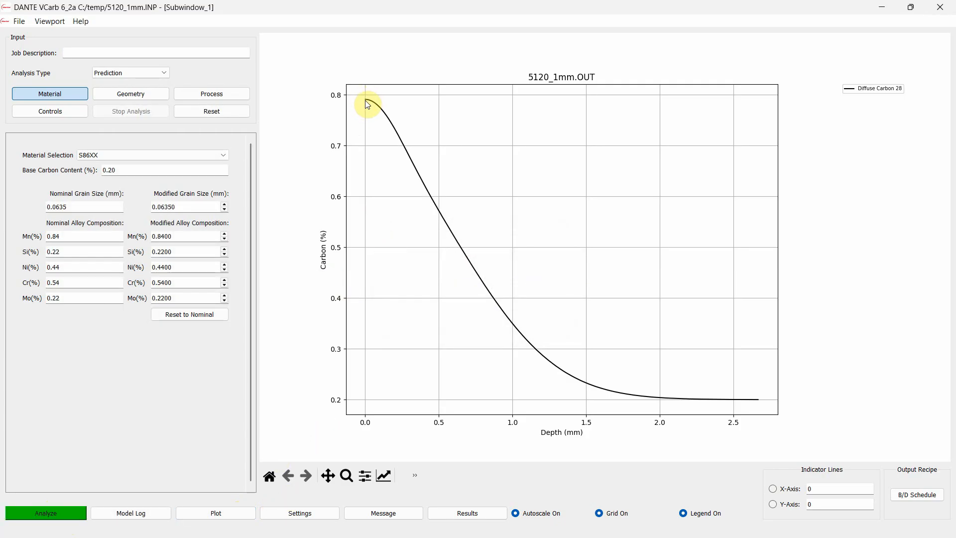
# Check the carbon level near 1 mm depth with a data label on the curve, and remove the label
pyautogui.click(512, 328)
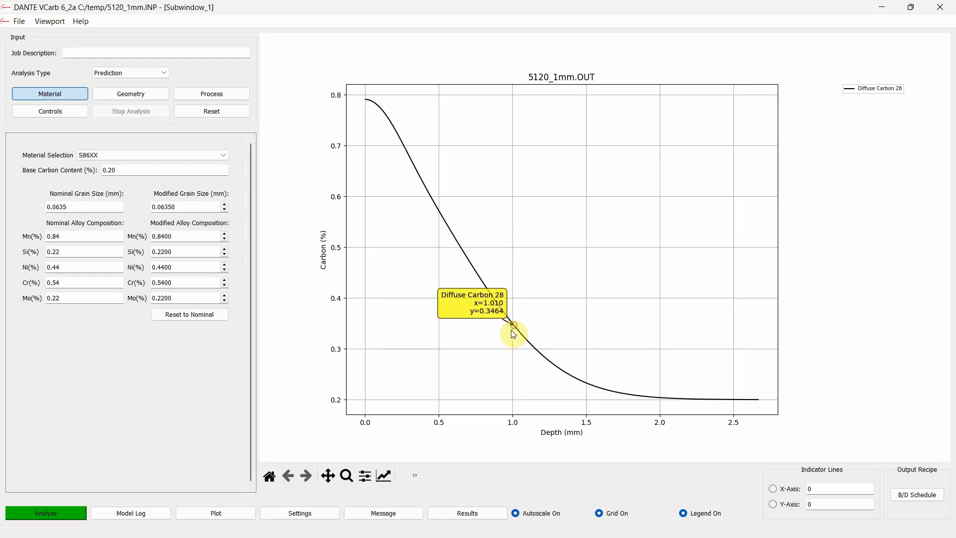
pyautogui.moveTo(481, 303); pyautogui.dragTo(455, 316)
pyautogui.rightClick(455, 315)
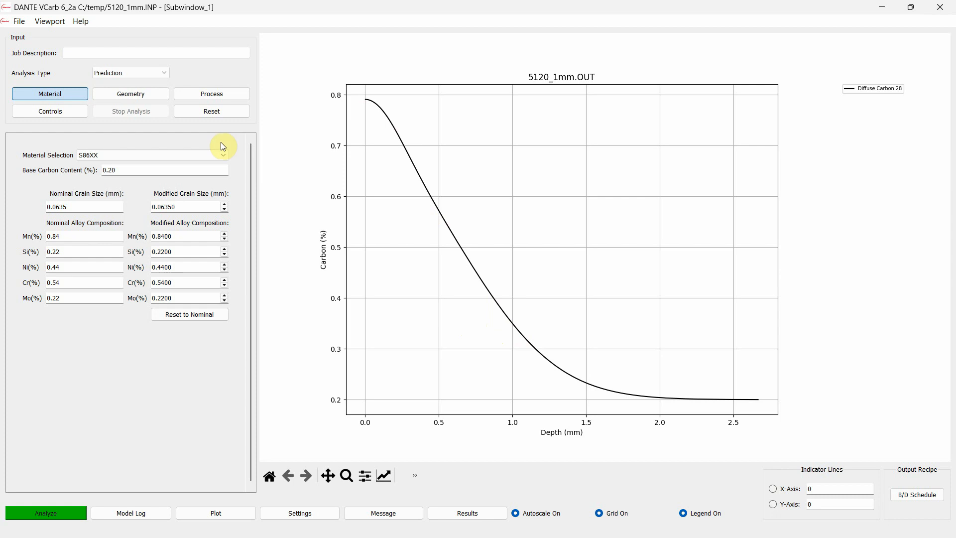
# Change the material selection to S93XX and rerun the analysis, replacing the existing input file
pyautogui.click(182, 154)
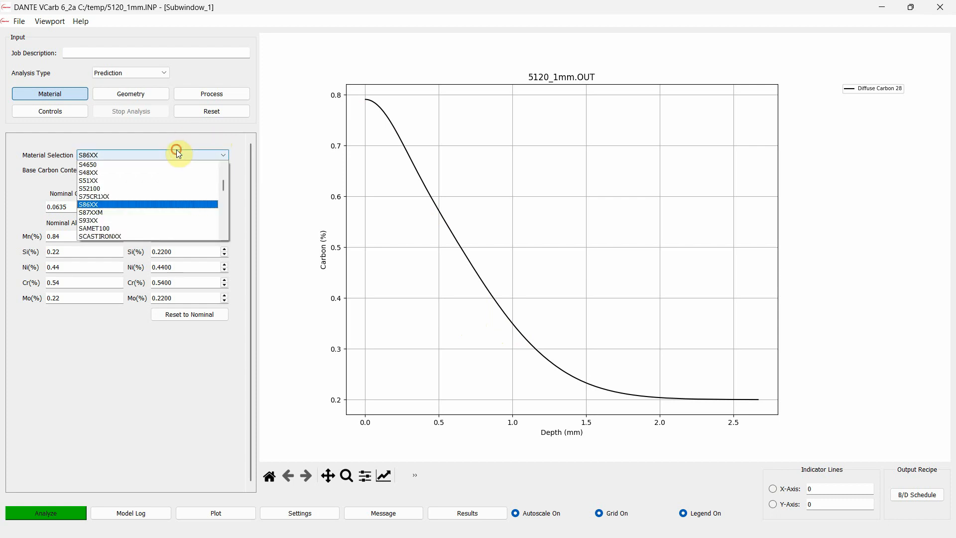
pyautogui.click(142, 220)
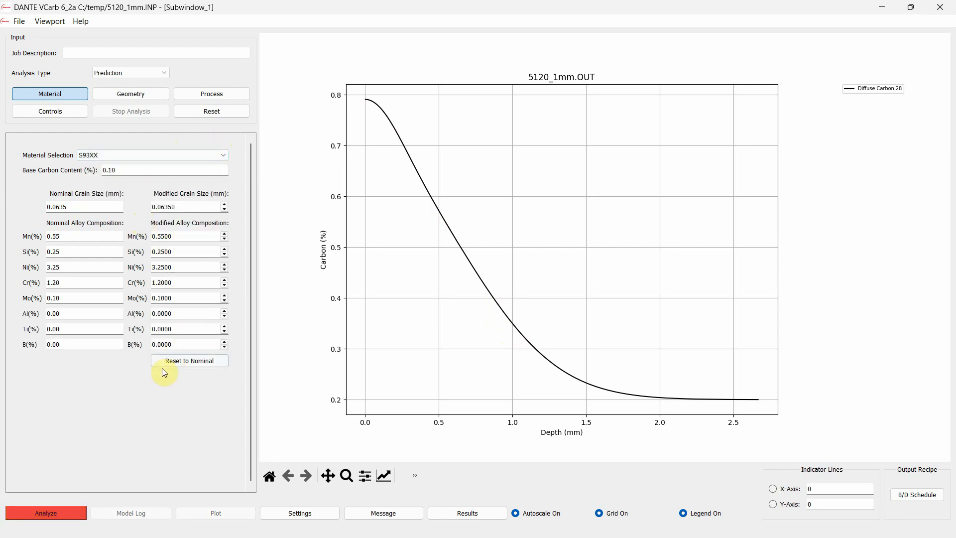
pyautogui.click(20, 511)
pyautogui.click(488, 288)
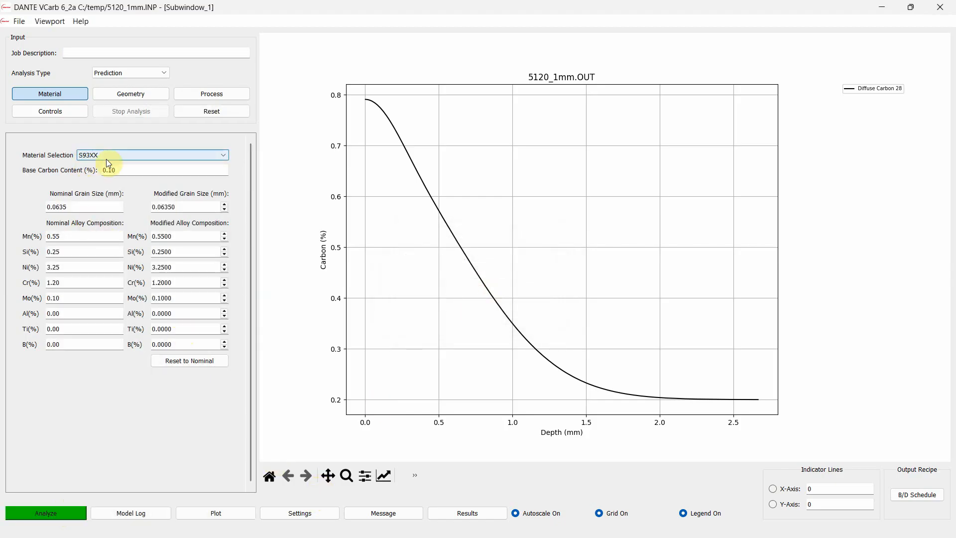
# Plot Alloy Precipitate on the secondary Y-axis with carbon for Diffuse 28, and label the lower end of the precipitate curve
pyautogui.click(277, 510)
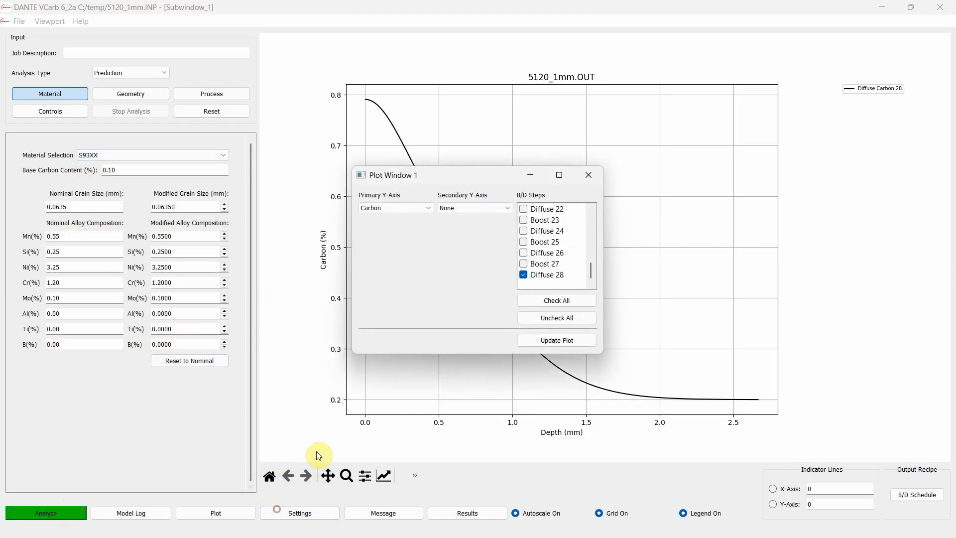
pyautogui.click(483, 204)
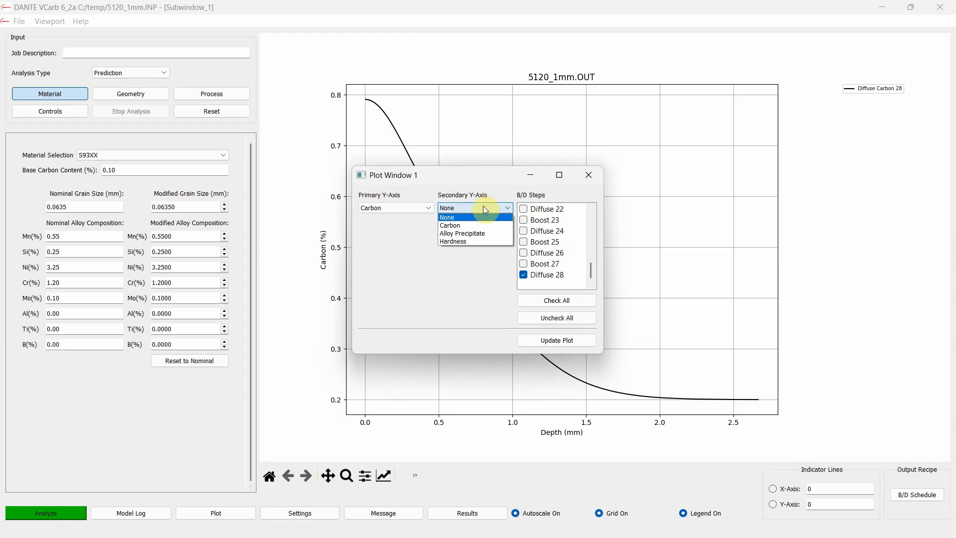
pyautogui.click(477, 231)
pyautogui.click(556, 343)
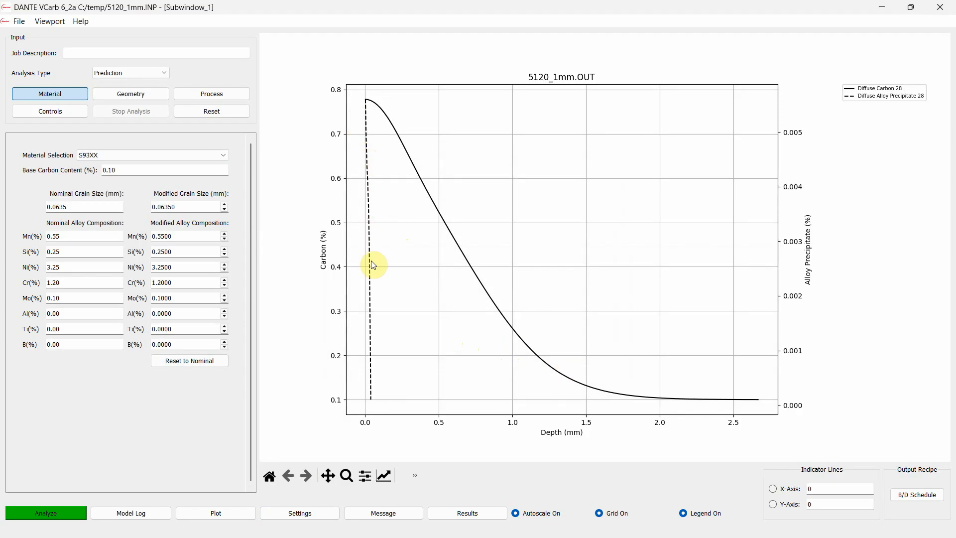
pyautogui.click(370, 397)
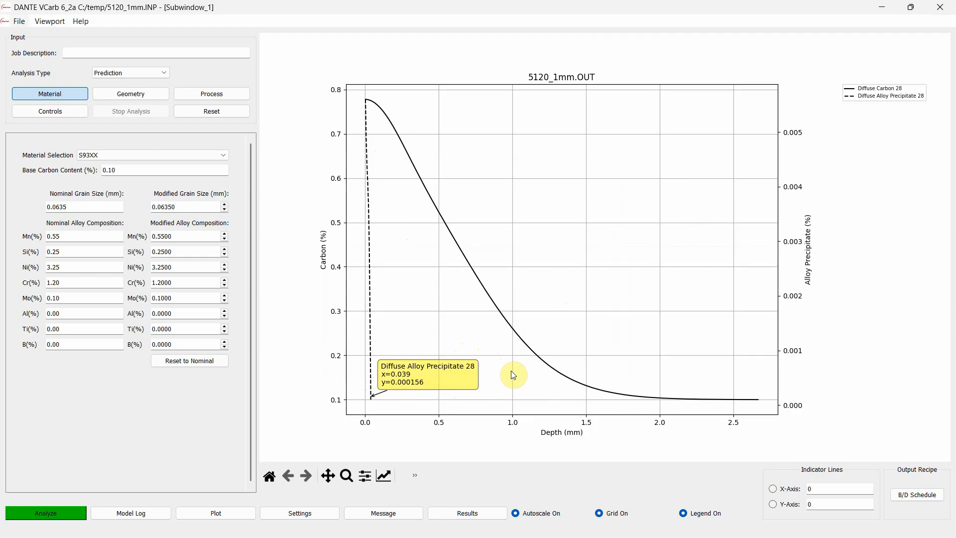
# Switch to the VCarb Video Slides presentation in PowerPoint and show the closing Thank You slide
pyautogui.hotkey('alt', 'Tab')
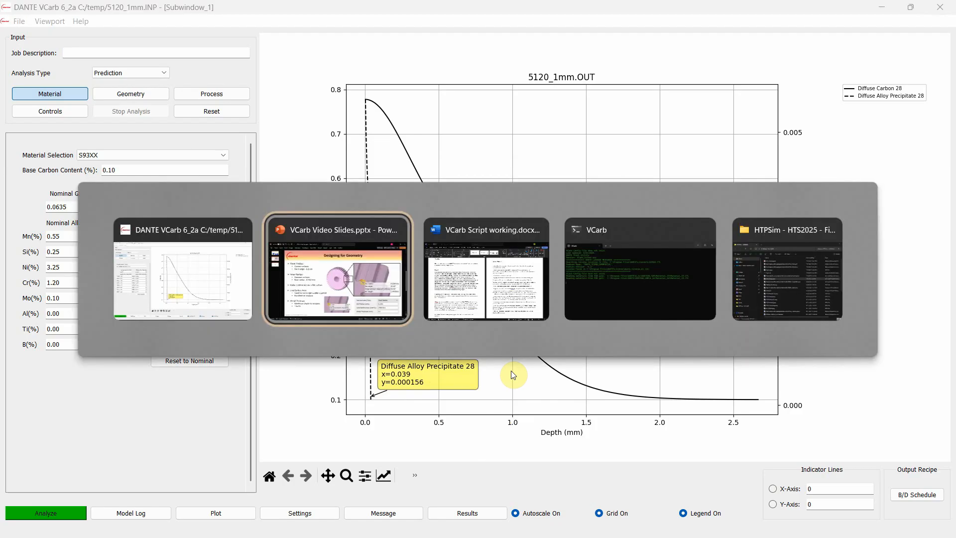
pyautogui.scroll(-2, 505, 316)
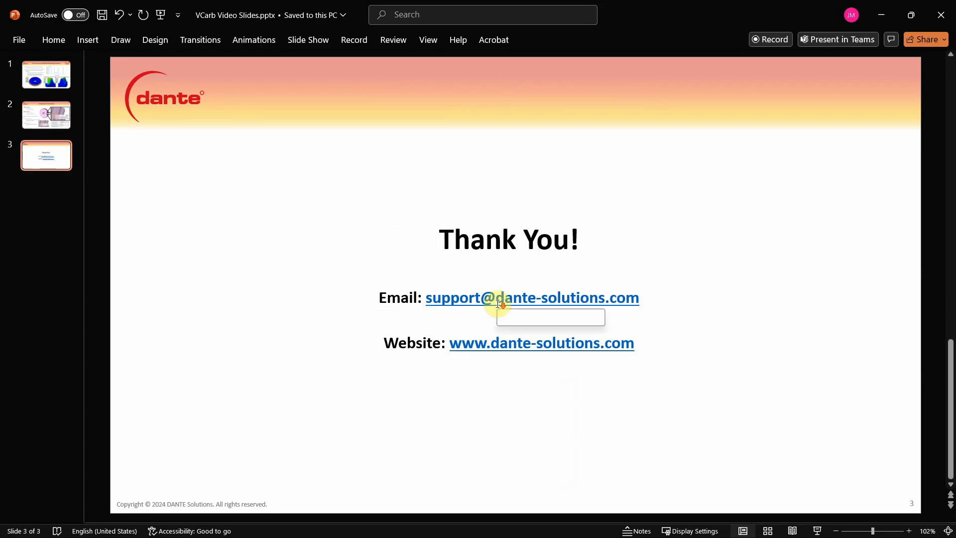